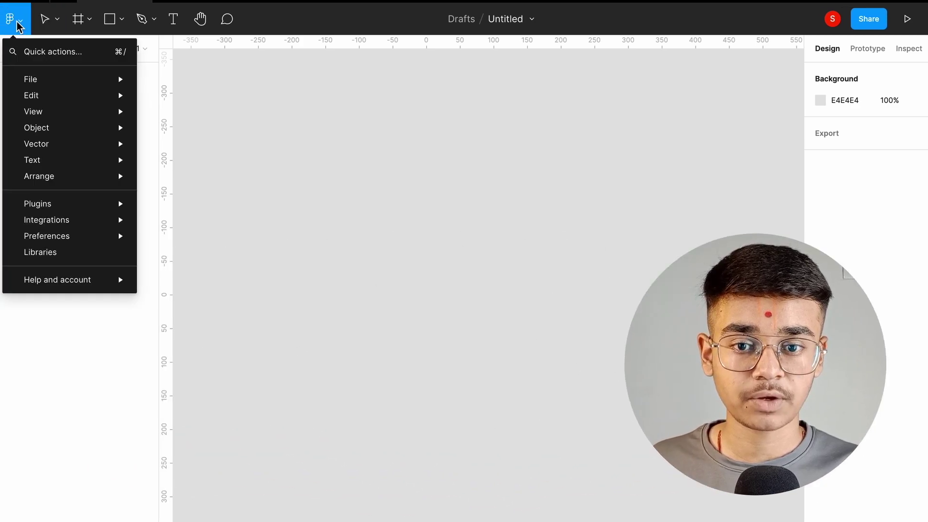
- Switch the interface theme to Dark in the preferences
mouse_move(80, 235)
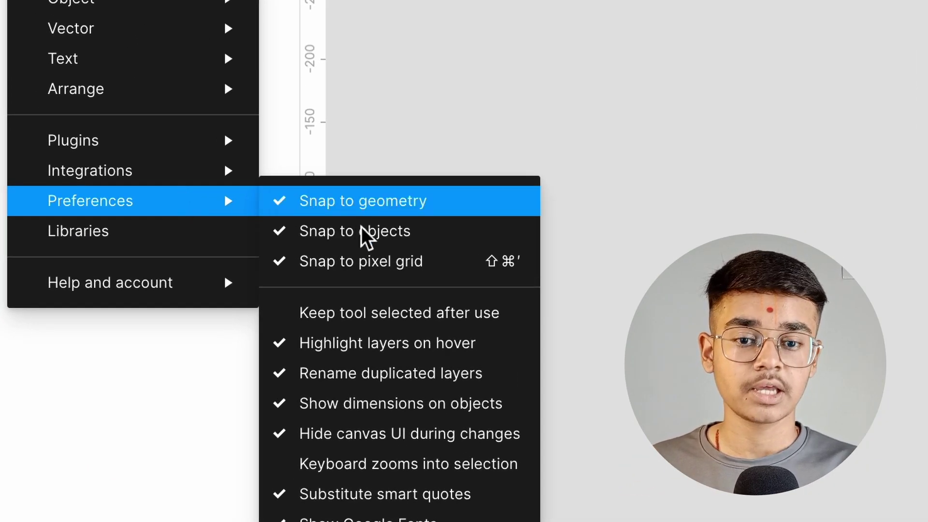
mouse_move(516, 429)
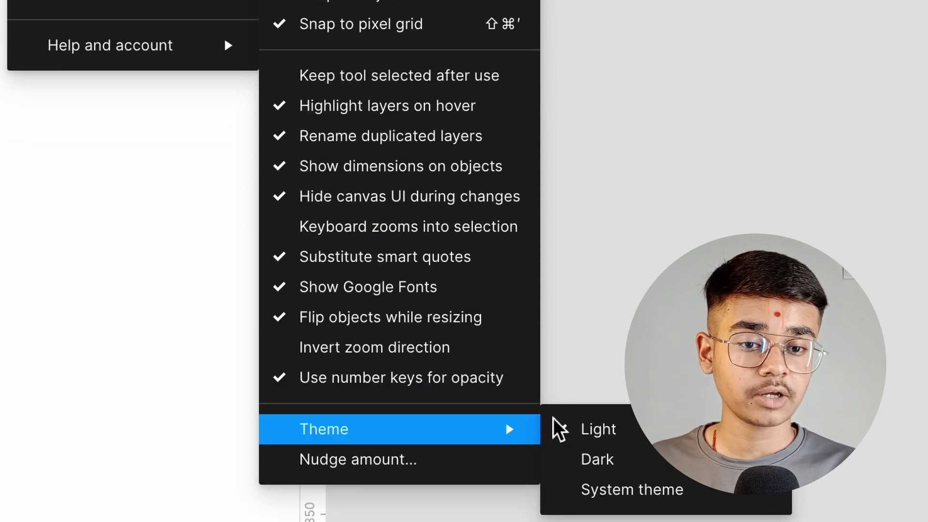
left_click(607, 458)
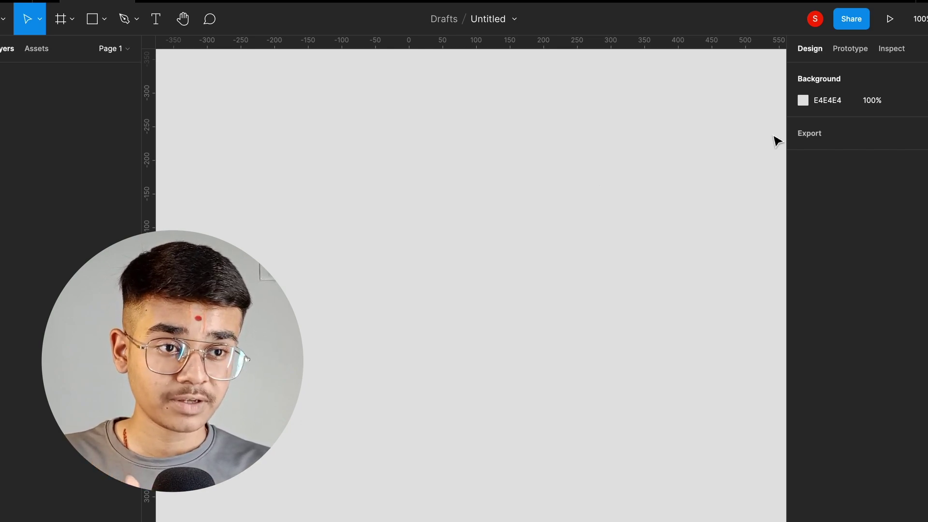
- Set the canvas background colour to dark grey 202020
left_click(803, 102)
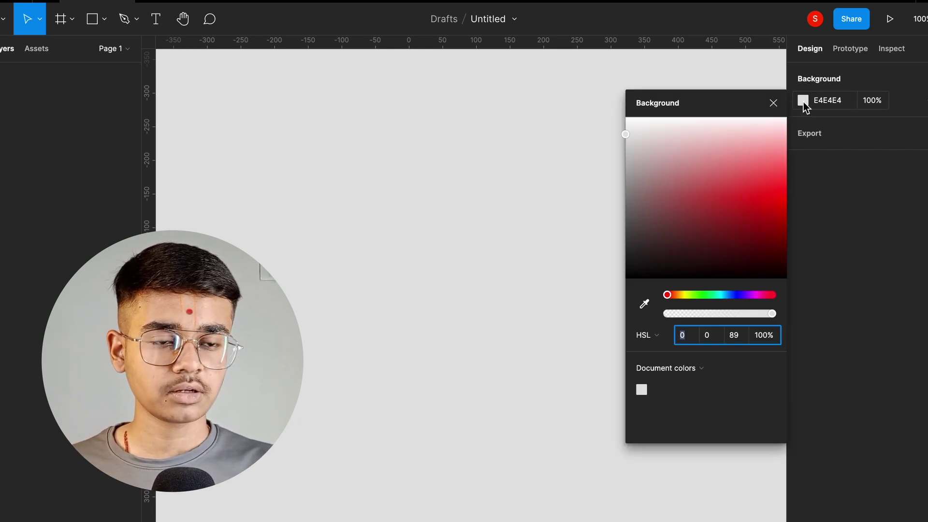
left_click_drag(674, 156, 564, 269)
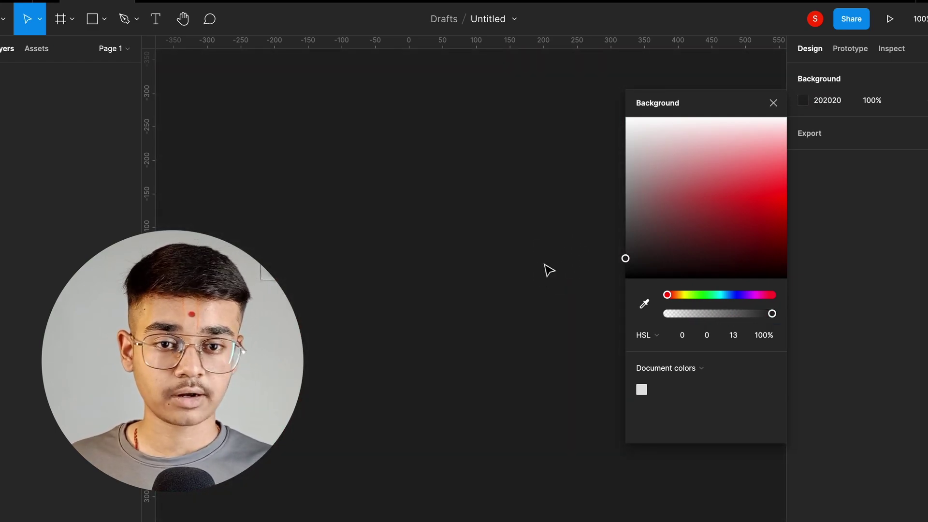
left_click(771, 103)
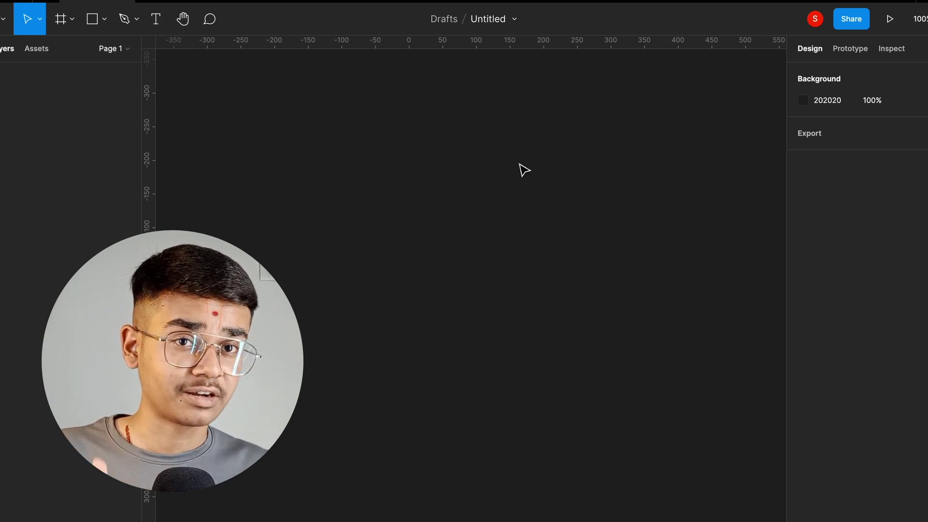
- Draw a rectangle about 230 × 222 on the canvas and give it the dark grey fill 2E2E2E
key("r")
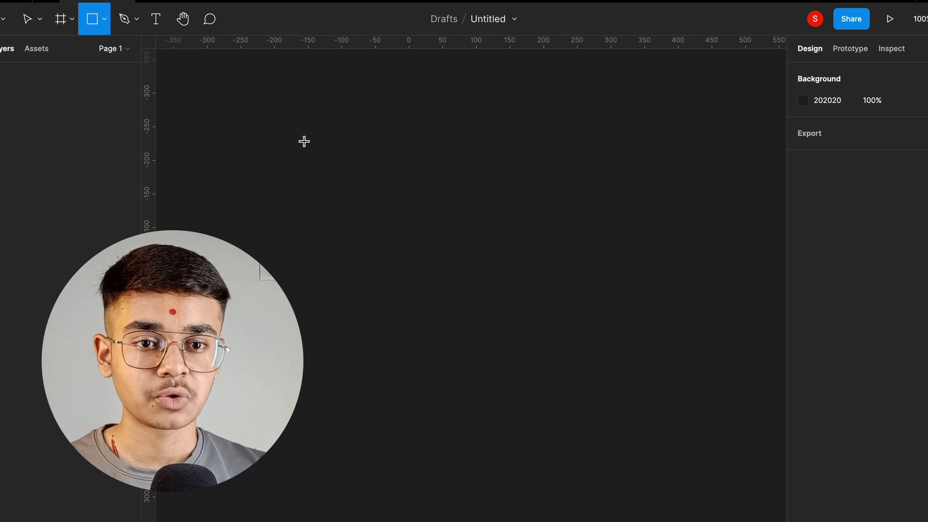
left_click_drag(303, 139, 457, 289)
left_click(803, 339)
left_click_drag(744, 304, 505, 389)
key("Escape")
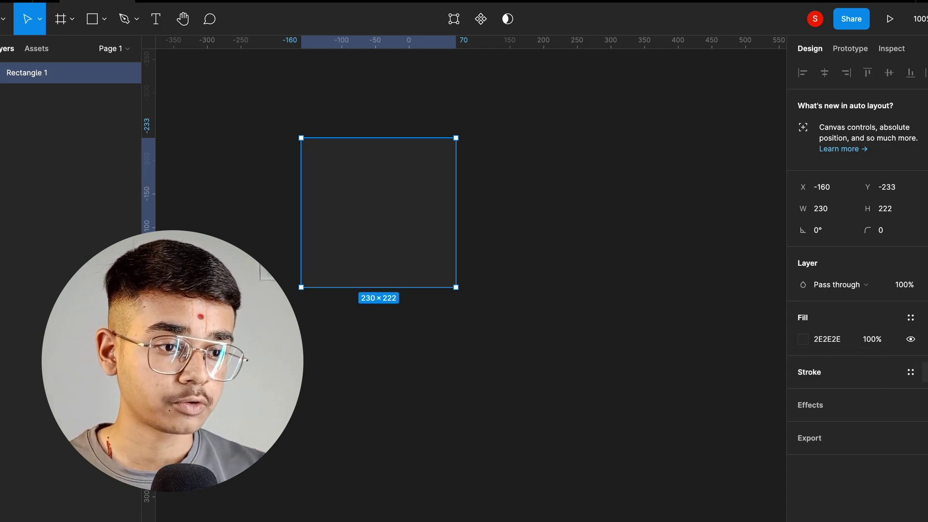
- Add a white FFFFFF inside stroke to only the right side of the rectangle and adjust its thickness
left_click(924, 372)
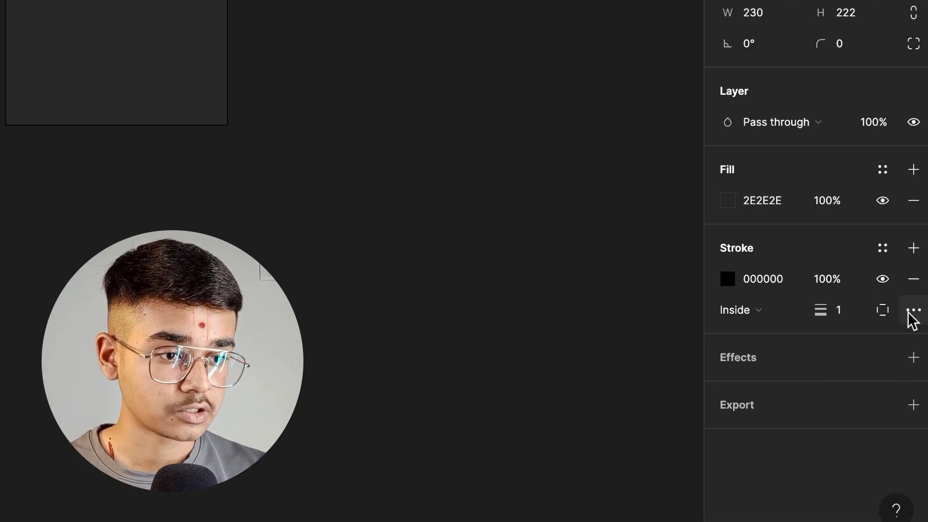
left_click(869, 236)
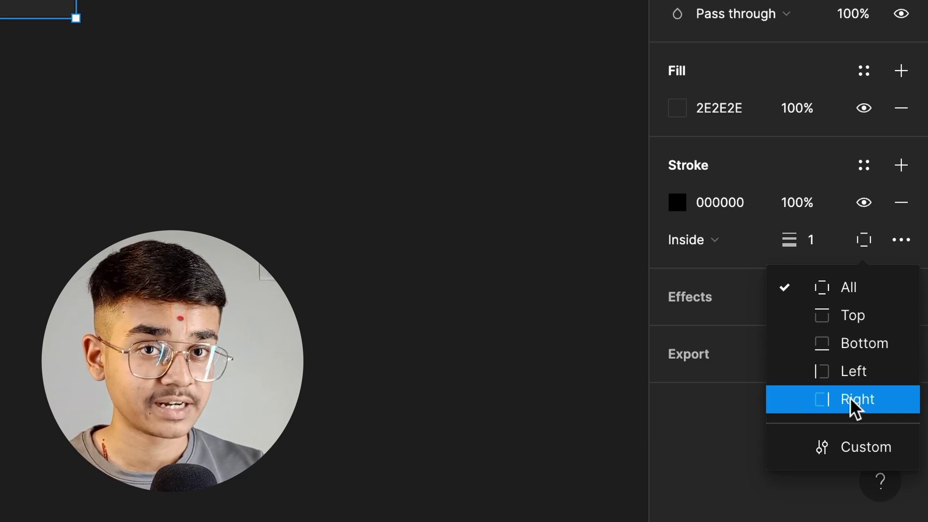
left_click(850, 398)
left_click(683, 201)
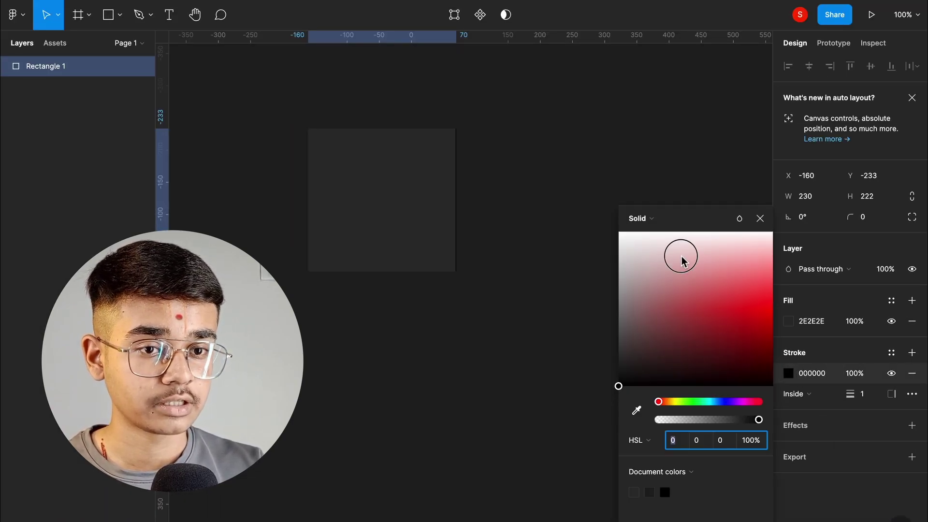
left_click(518, 222)
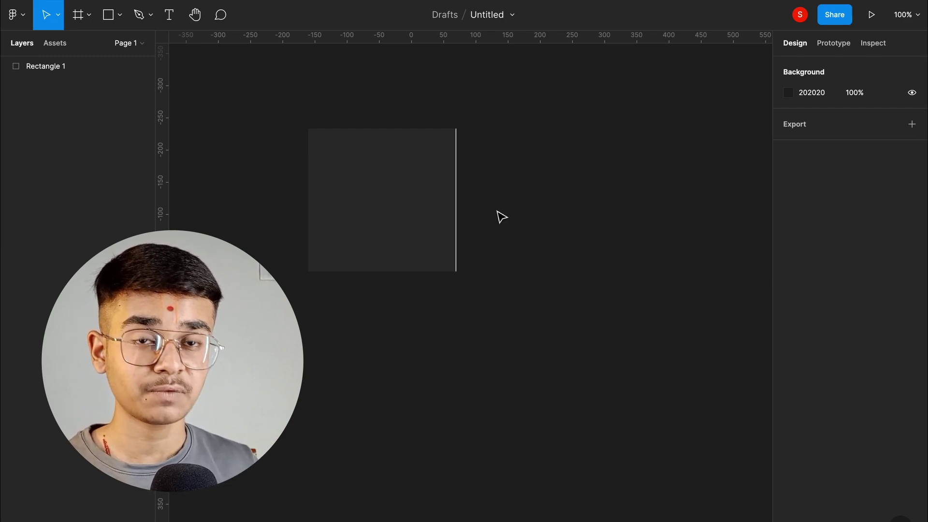
key("ctrl+a")
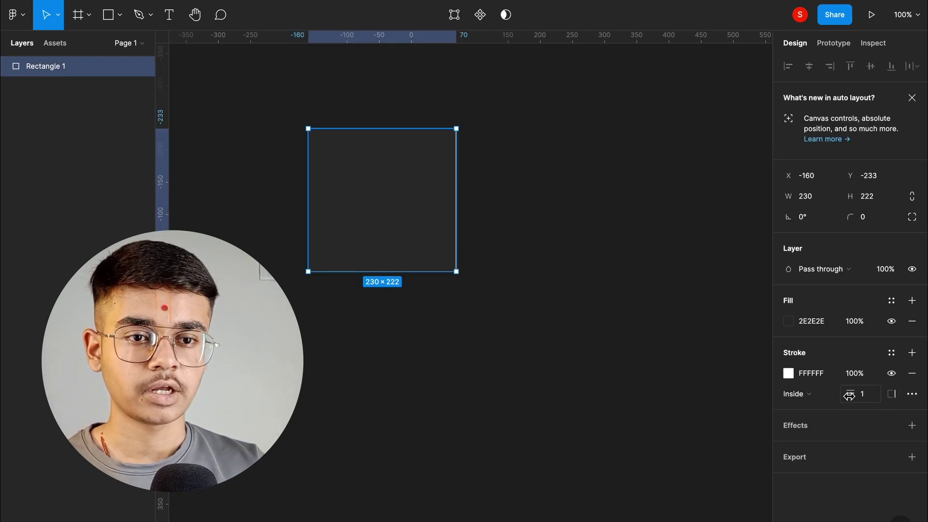
left_click_drag(849, 395, 849, 395)
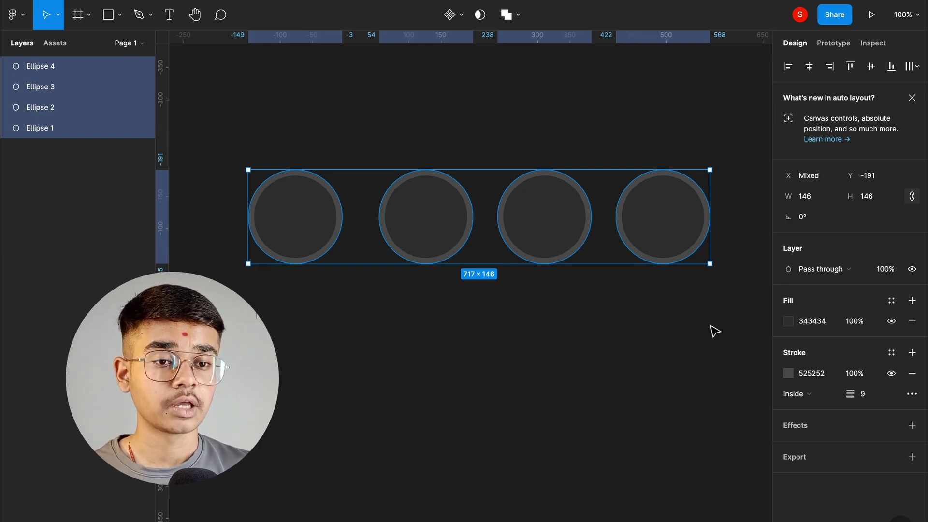
- Manually move the second, third and fourth circles closer to the first so that they overlap in a row
left_click(451, 233)
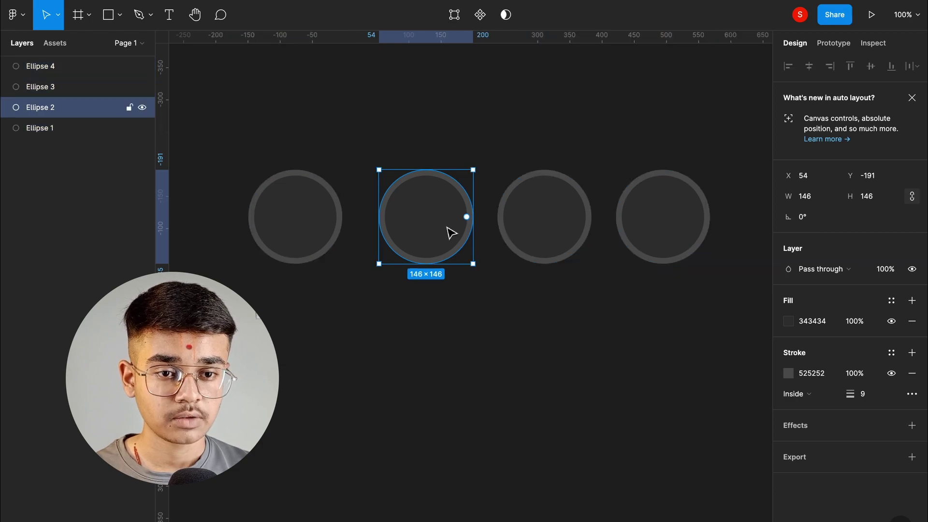
left_click_drag(447, 233, 369, 232)
left_click_drag(536, 210, 392, 207)
left_click_drag(626, 216, 406, 217)
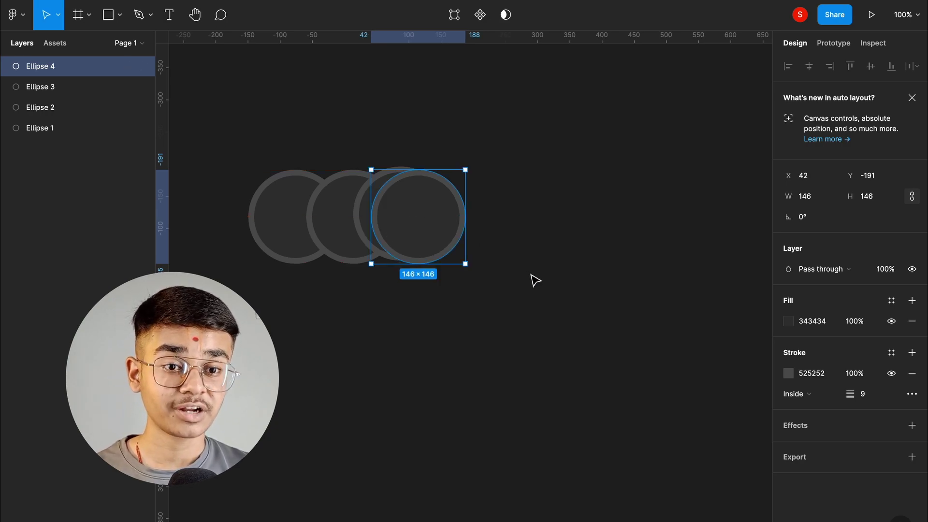
left_click(540, 322)
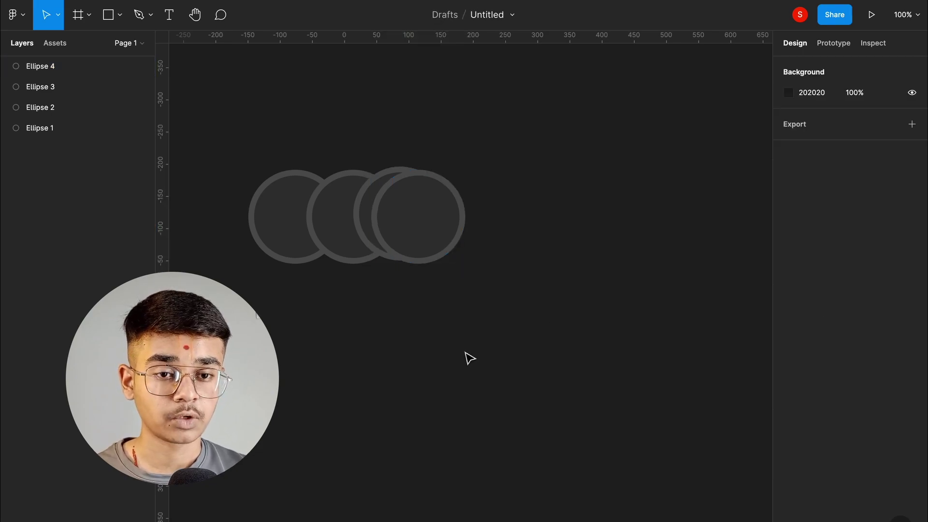
- Wrap the four circles in a horizontal auto layout frame and set the spacing between items to -64
left_click_drag(508, 334, 290, 232)
key("shift+a")
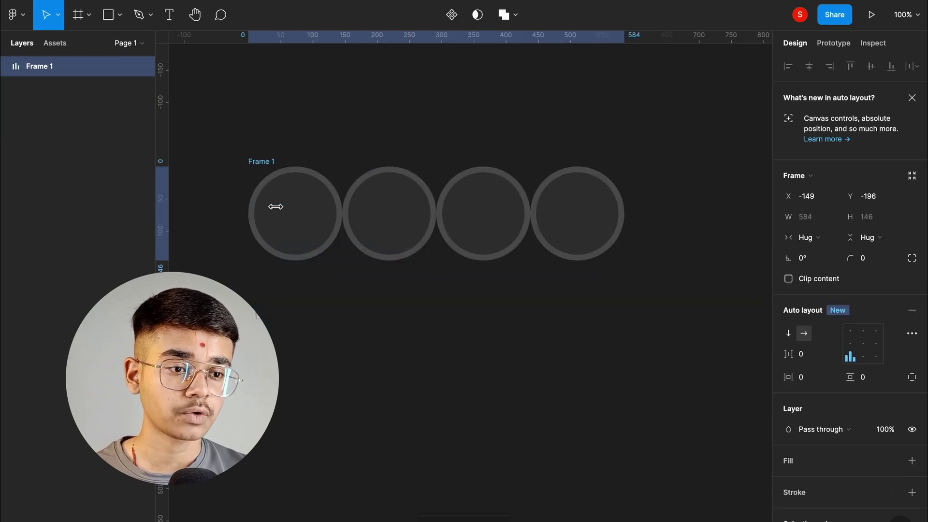
left_click(808, 358)
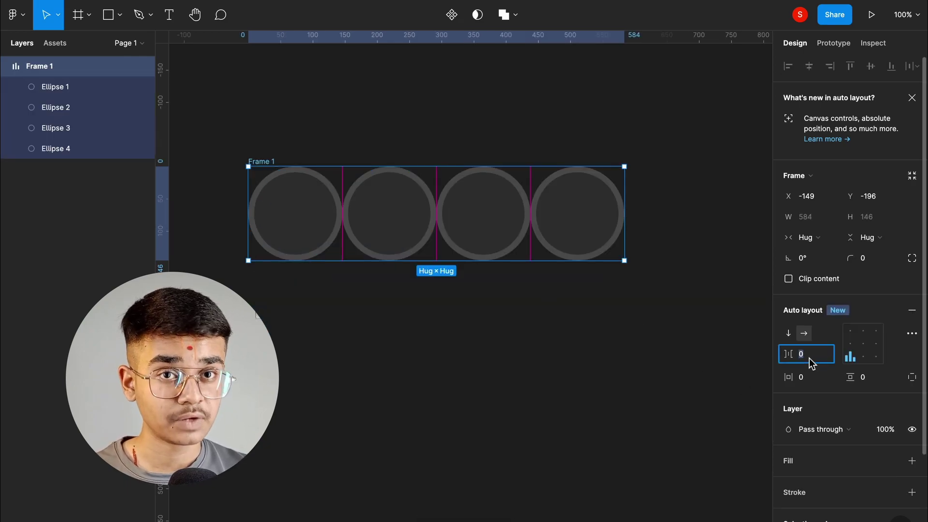
key("Down")
key("Down")
key("Down")
key("Down")
key("Down")
key("Down")
key("Down")
key("Down")
key("Down")
key("Down")
key("Down")
key("Down")
key("Down")
key("Down")
key("Down")
key("Down")
key("Down")
key("Down")
key("Down")
key("Down")
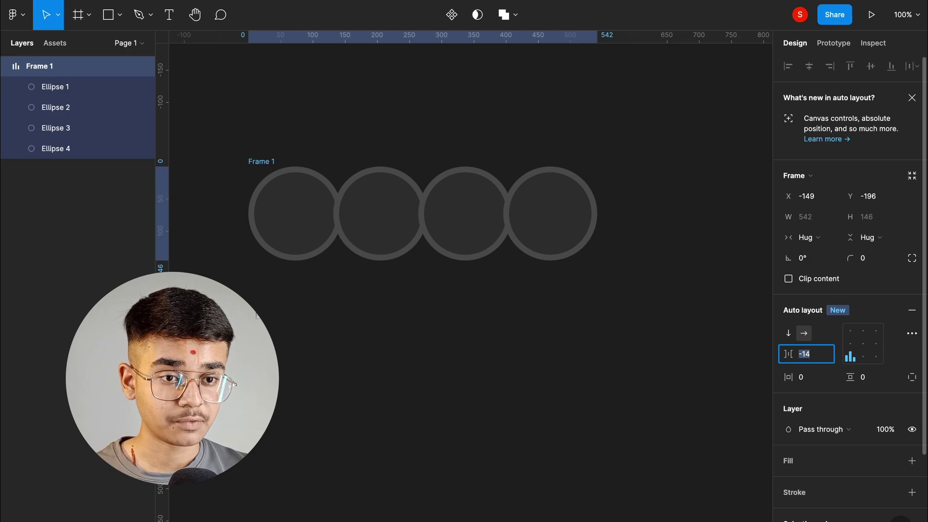
key("Down")
key("Down")
key("Down")
key("Down")
key("Down")
key("Down")
key("Down")
key("Down")
key("Down")
key("Down")
key("Down")
key("Down")
key("Down")
key("Down")
key("Down")
key("Down")
key("Down")
key("Down")
key("Down")
key("Down")
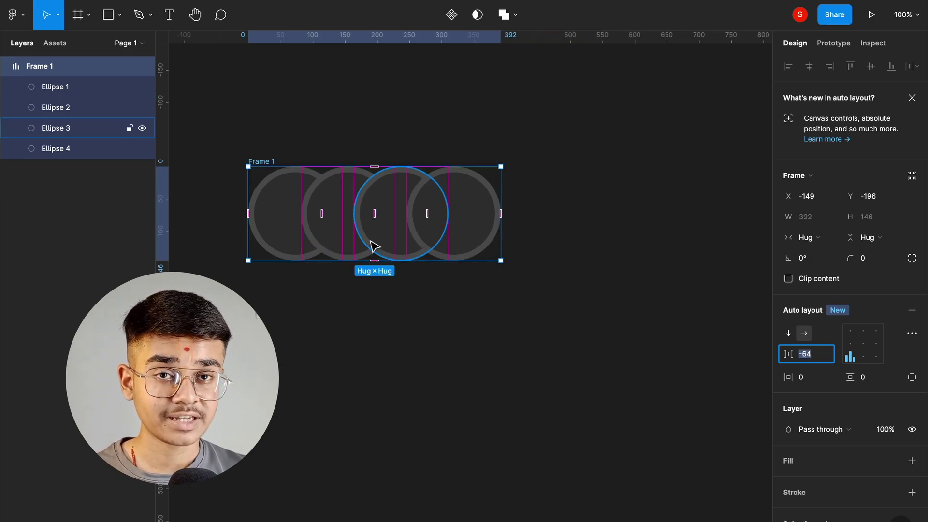
left_click(392, 292)
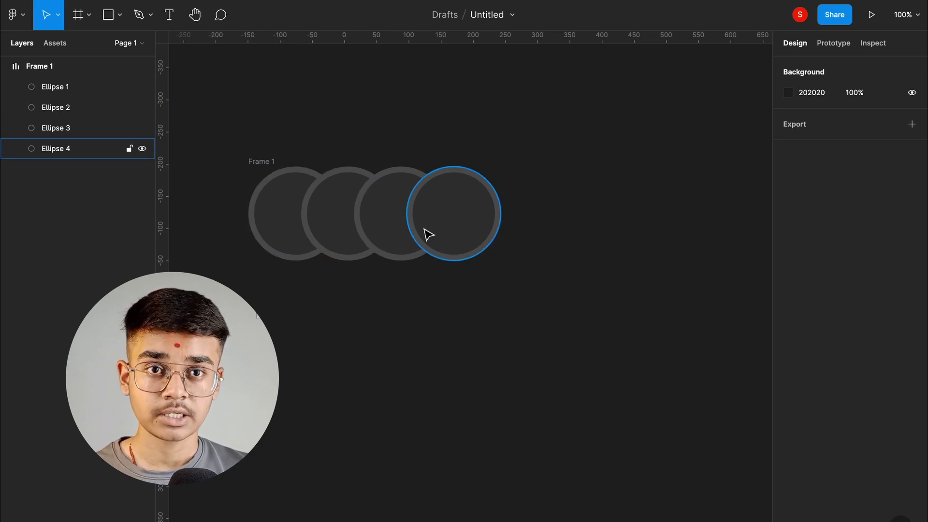
- Set the canvas stacking of the circles' auto layout frame to First on top
left_click(271, 163)
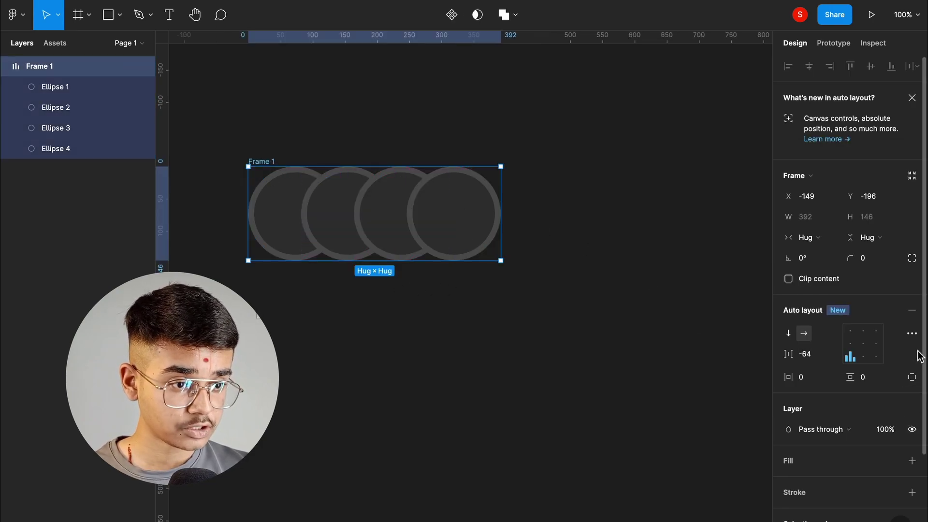
left_click(912, 334)
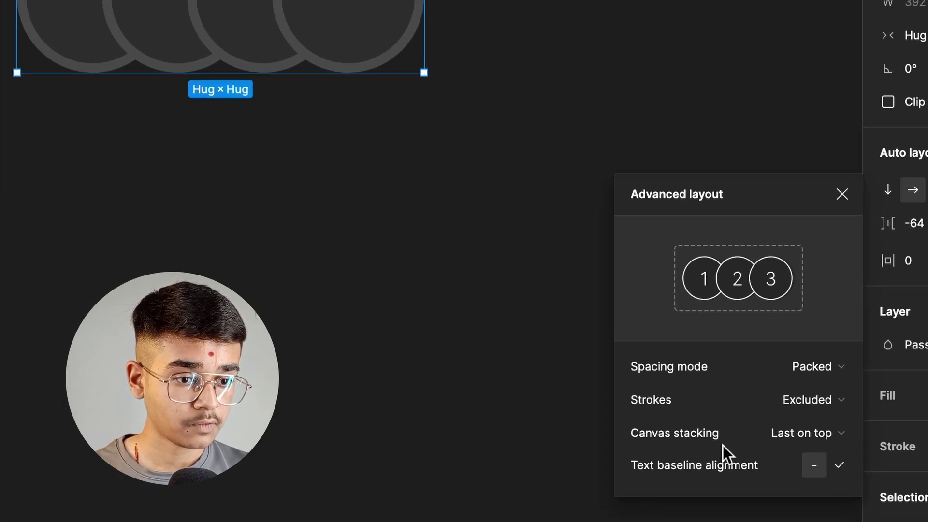
left_click(774, 437)
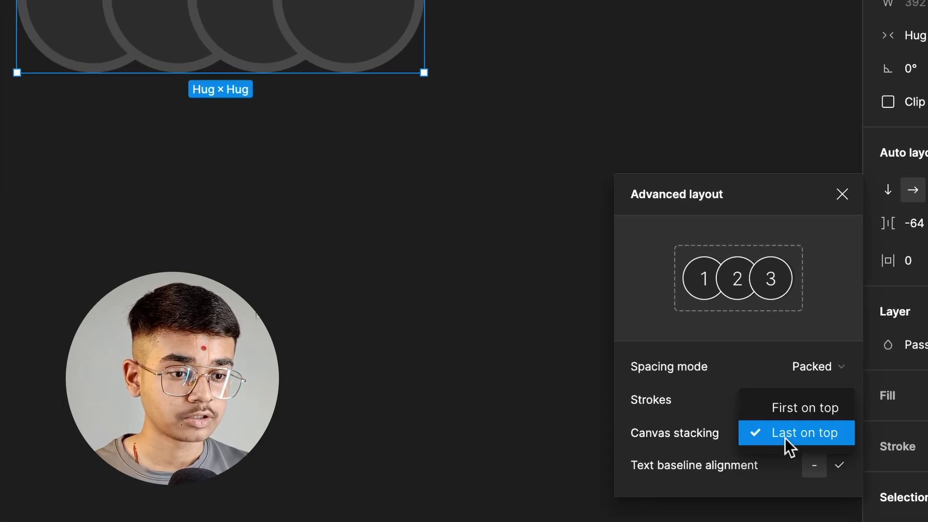
left_click(793, 411)
left_click(433, 300)
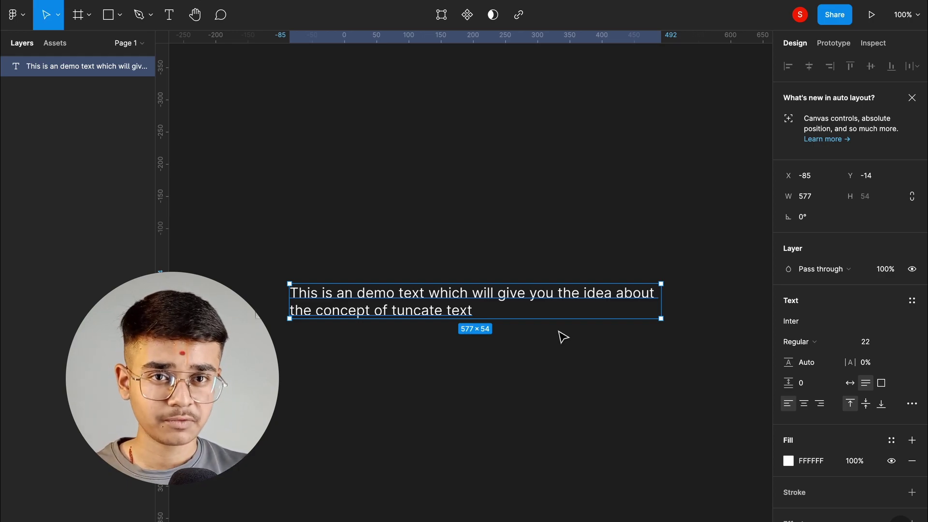
- Set the demo text's resizing mode to truncate and narrow its text box to a width of about 351
left_click(912, 405)
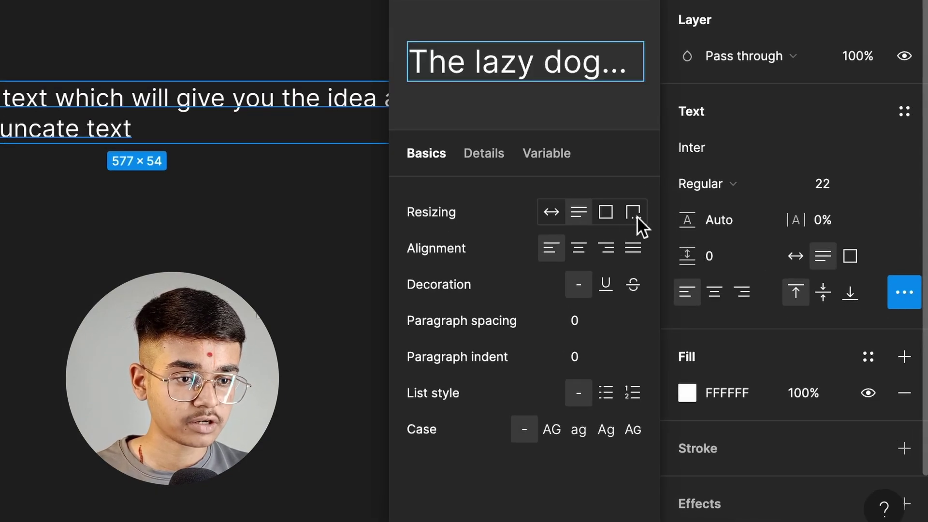
left_click(634, 214)
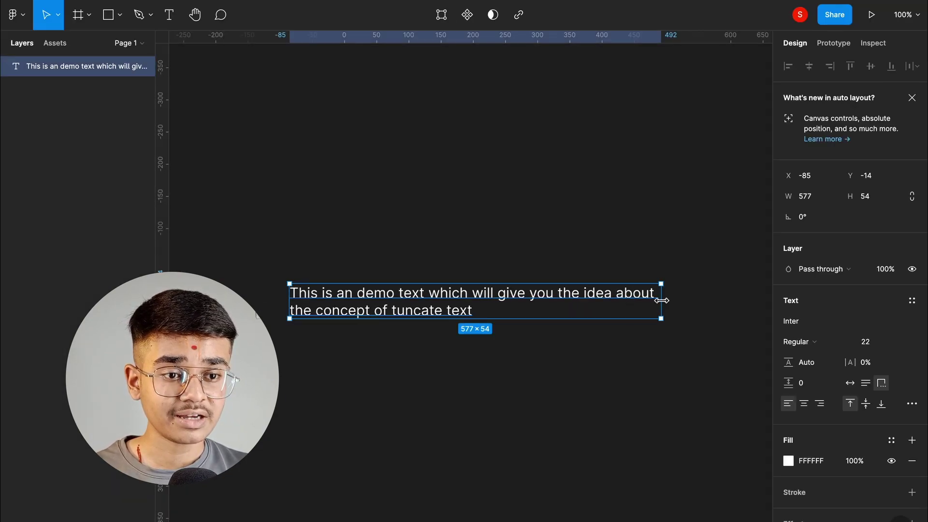
left_click_drag(661, 301, 517, 299)
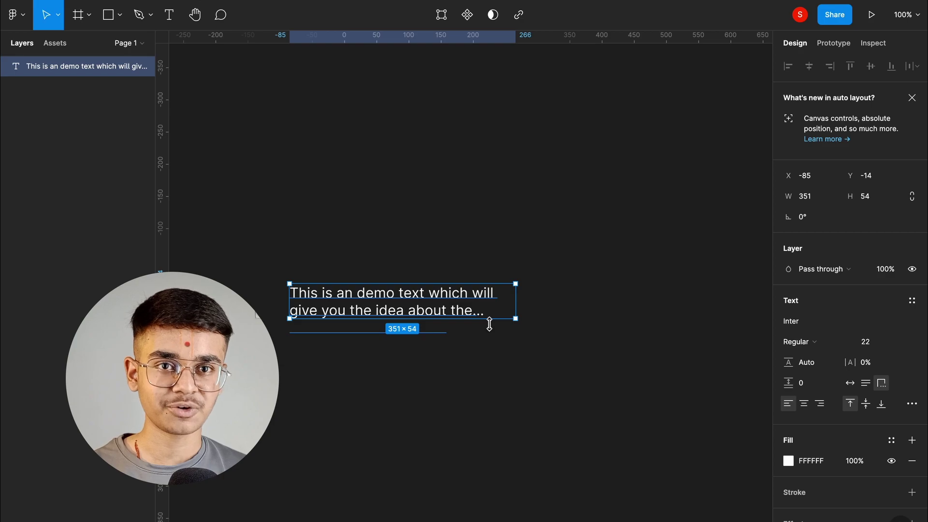
- Delete the demo text and place a new frame sized about 229 × 95 on the empty canvas
key("Delete")
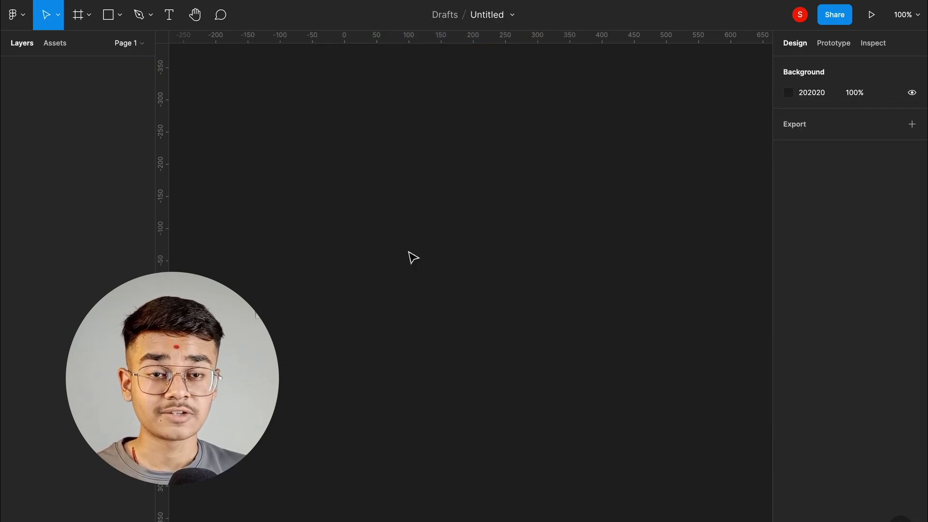
left_click(77, 23)
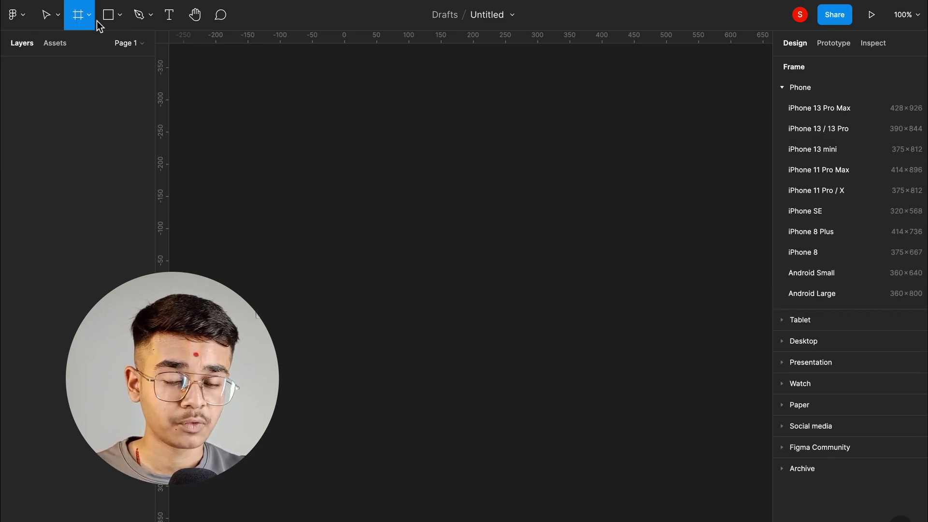
left_click(396, 233)
left_click_drag(428, 234, 526, 234)
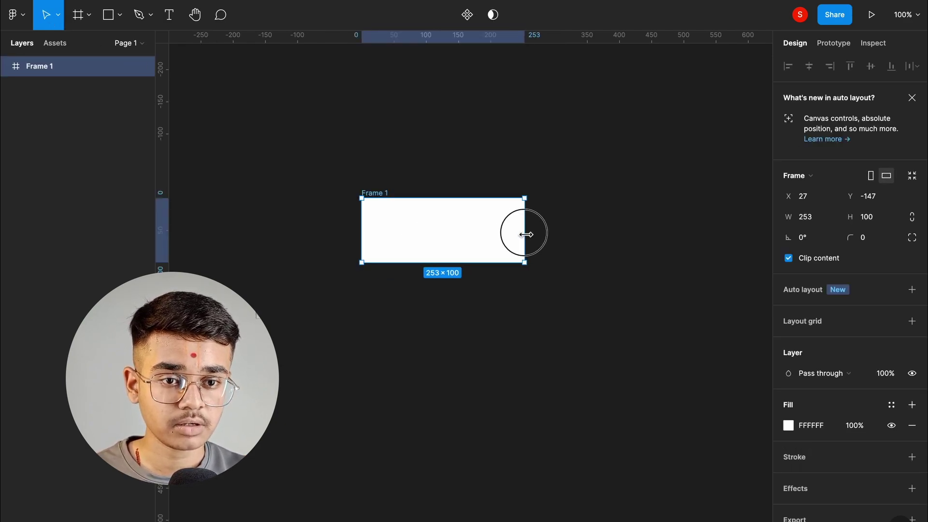
left_click_drag(442, 199, 442, 201)
left_click_drag(524, 242, 511, 244)
- Round the frame's corners with a radius of 20 and change its fill to dark grey
left_click(865, 236)
type("20")
key("Return")
left_click(789, 425)
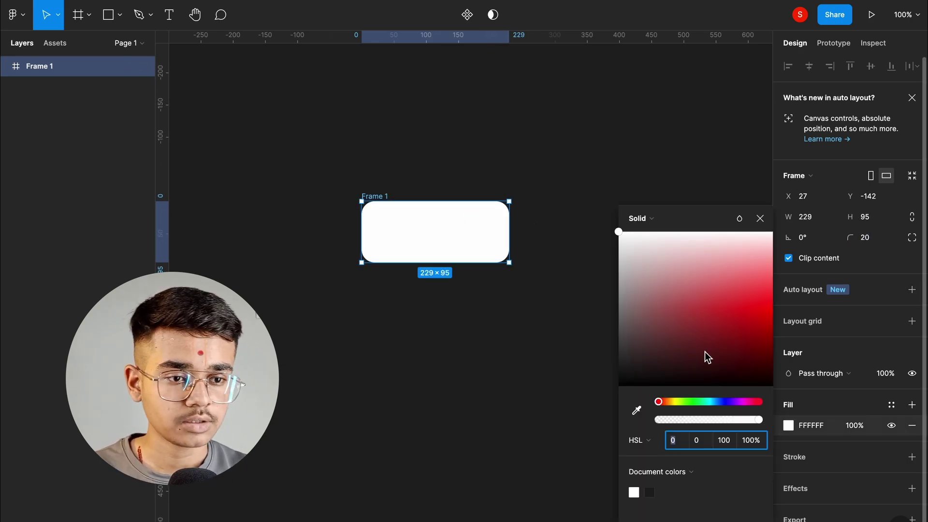
left_click_drag(708, 354, 464, 349)
left_click(760, 218)
- Add a text layer reading "Click Me" inside the rounded frame
key("t")
left_click(397, 245)
type("C")
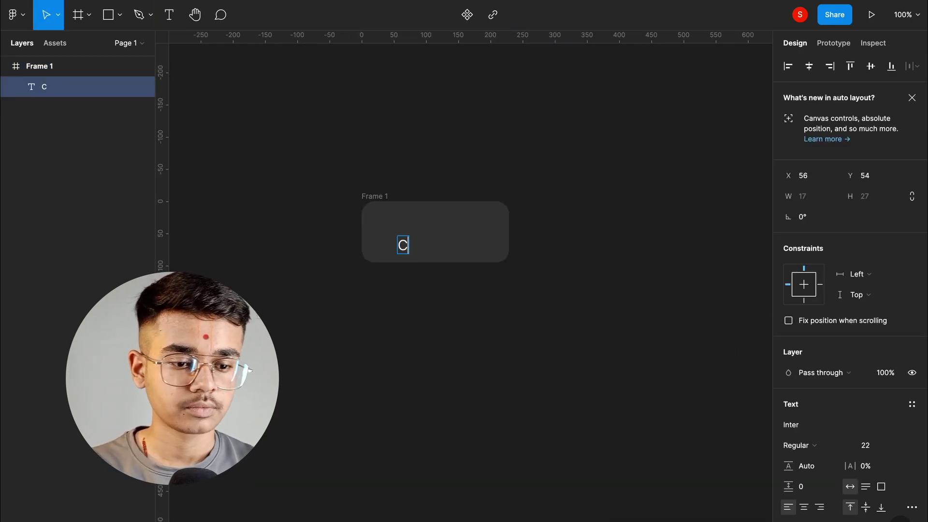
type("lick Me")
key("Escape")
- Set the font size of the "Click Me" text to 32 and centre it within the frame
left_click(865, 445)
type("30")
key("Return")
left_click(456, 279)
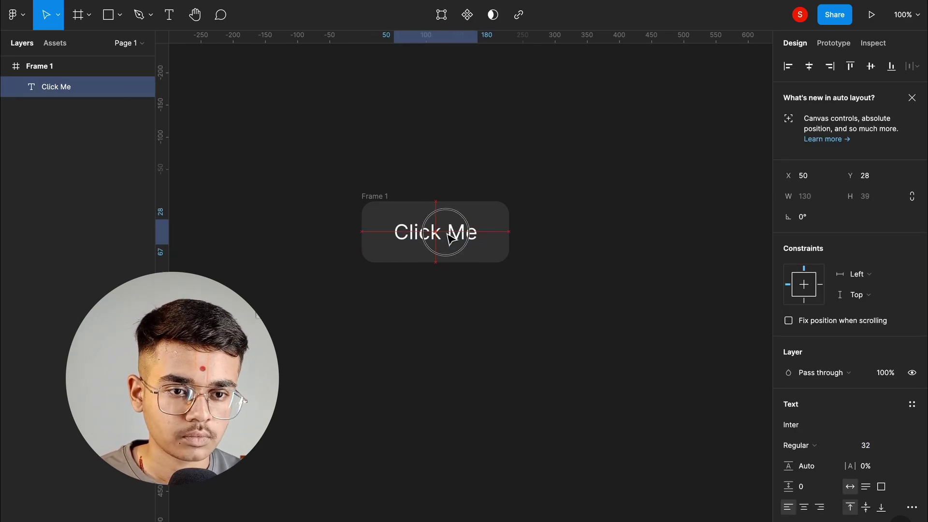
- Apply auto layout to the rounded frame that contains the "Click Me" text
left_click(310, 216)
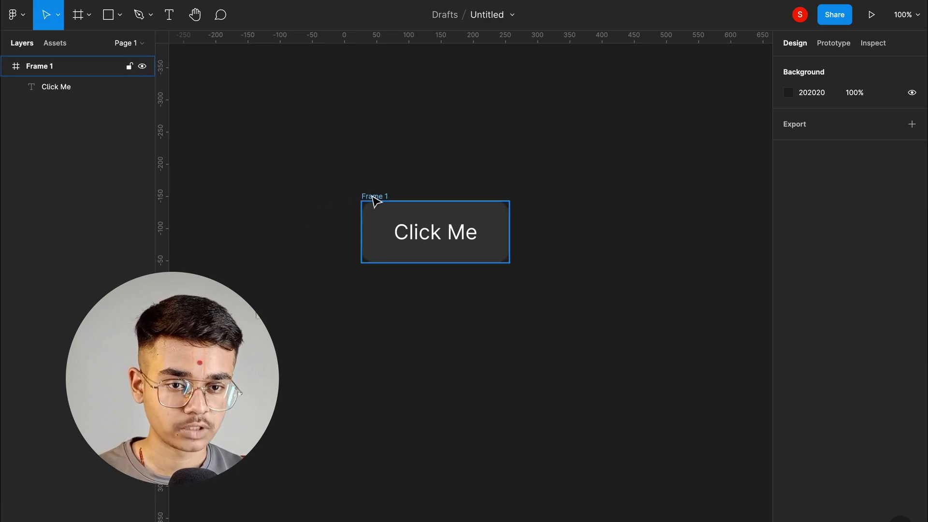
left_click(375, 196)
key("shift+a")
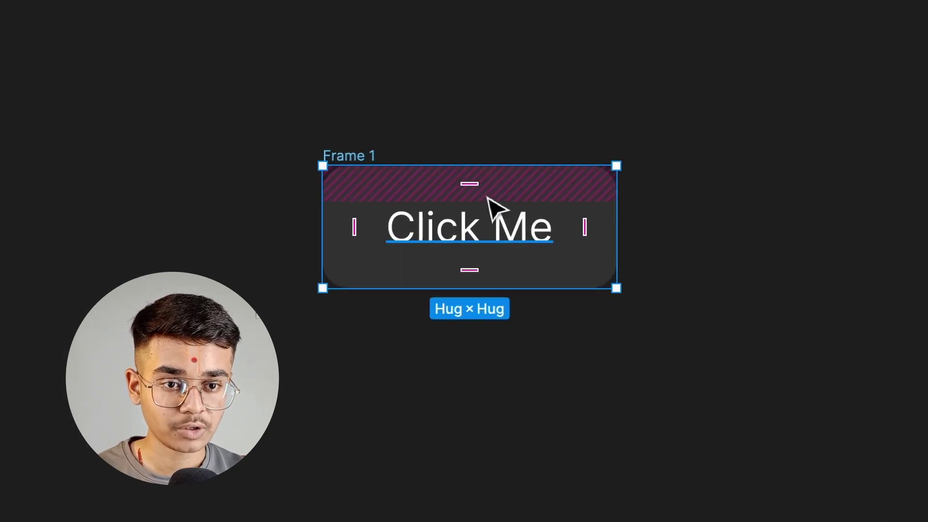
- Try a top padding of 32 on the button frame directly on the canvas and return it to 28
mouse_move(472, 187)
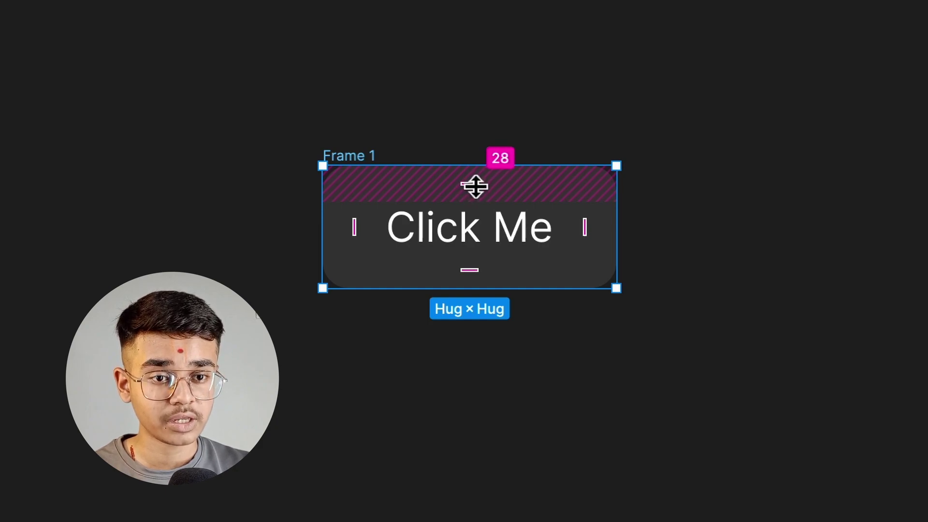
mouse_move(474, 189)
left_mouse_down()
mouse_move(480, 265)
mouse_move(477, 141)
mouse_move(483, 288)
mouse_move(483, 179)
mouse_move(487, 257)
mouse_move(501, 157)
mouse_move(493, 232)
mouse_move(503, 193)
left_mouse_up()
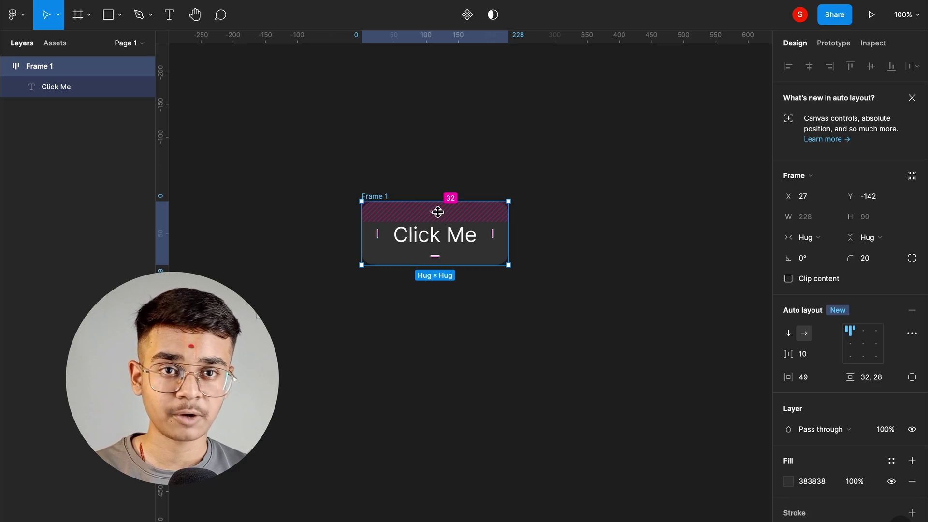
left_click_drag(437, 212, 437, 209)
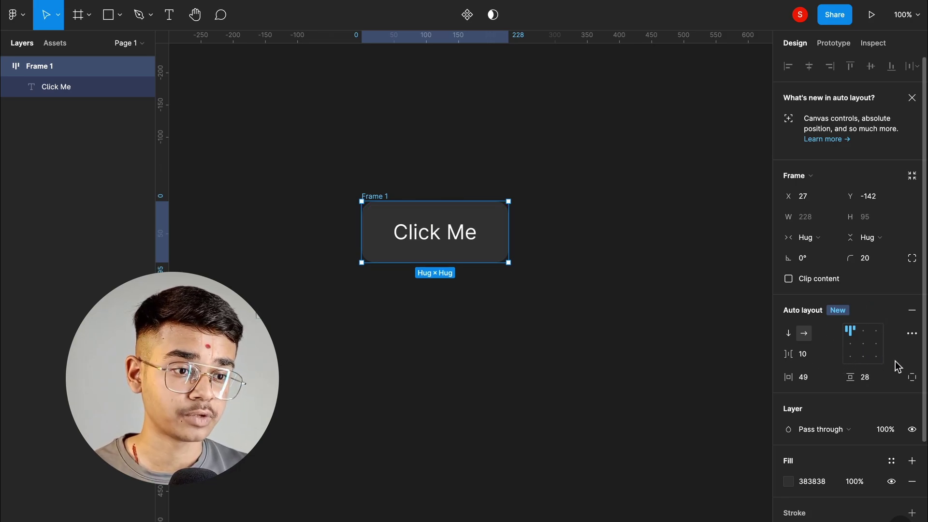
- Try centre alignment for the auto layout contents and settle on middle-right alignment
left_click(864, 344)
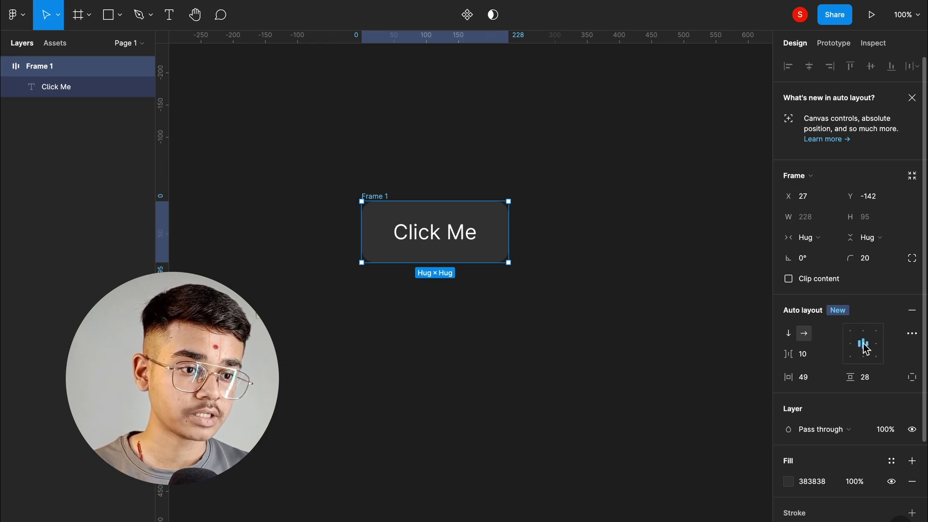
left_click(877, 345)
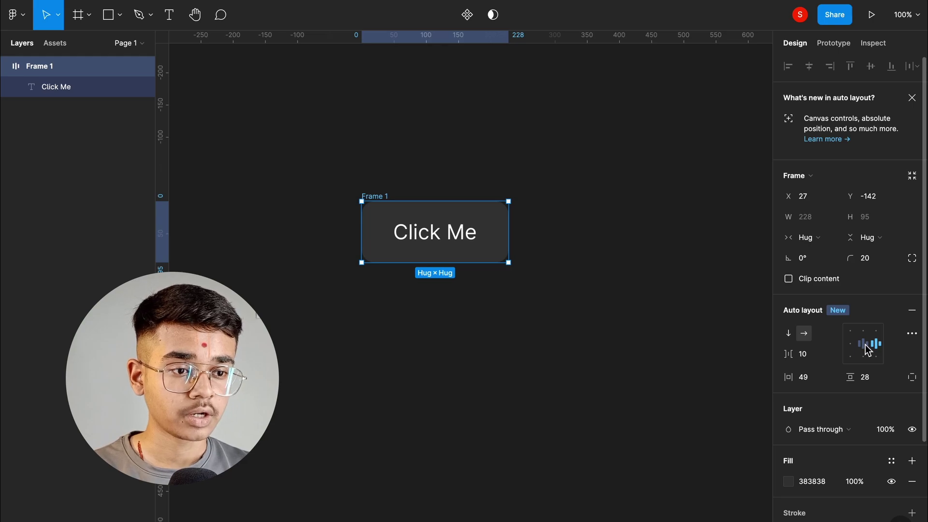
- Try 28 horizontal and 0 vertical padding on the button frame, with an individual bottom padding of 9
mouse_move(788, 377)
left_mouse_down()
mouse_move(886, 378)
mouse_move(776, 379)
mouse_move(784, 382)
left_mouse_up()
mouse_move(850, 377)
left_mouse_down()
mouse_move(898, 378)
mouse_move(849, 377)
left_mouse_up()
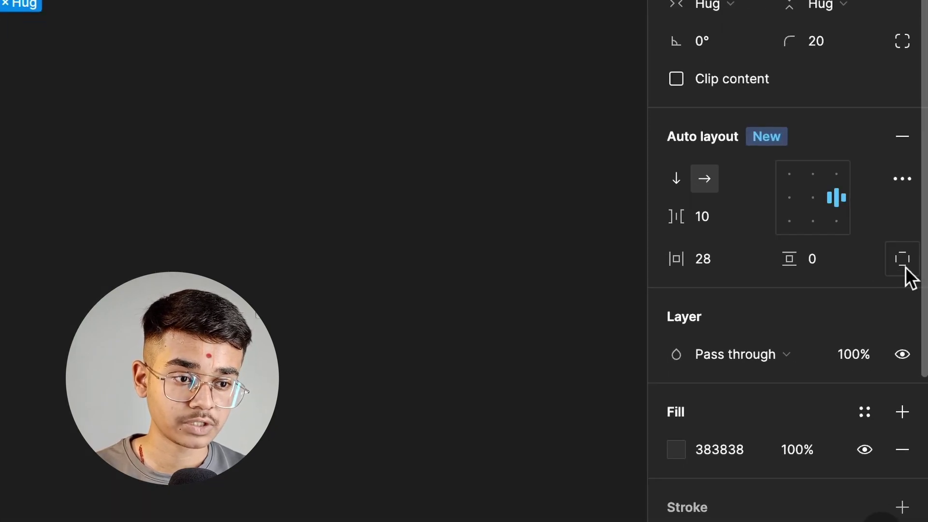
left_click(912, 377)
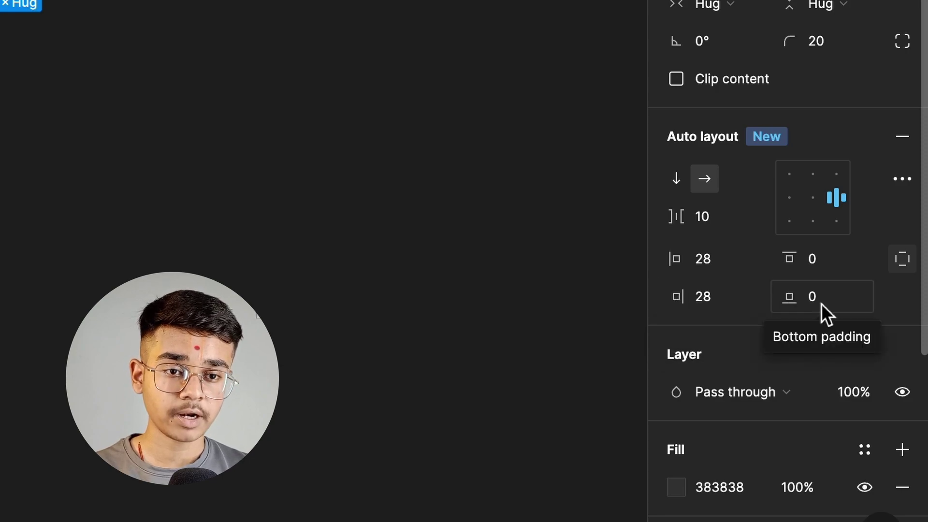
left_click_drag(801, 296, 821, 272)
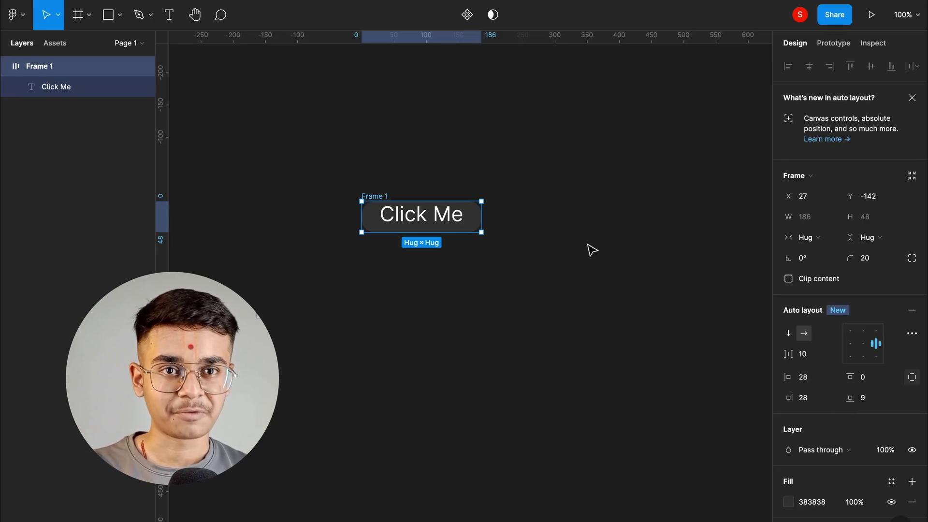
left_click(592, 250)
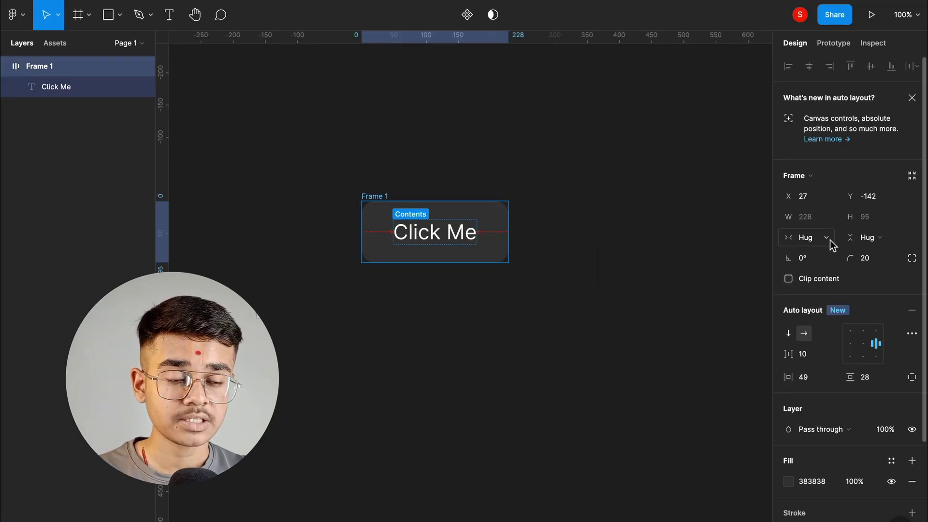
- View the horizontal resizing options of the button frame
left_click(829, 239)
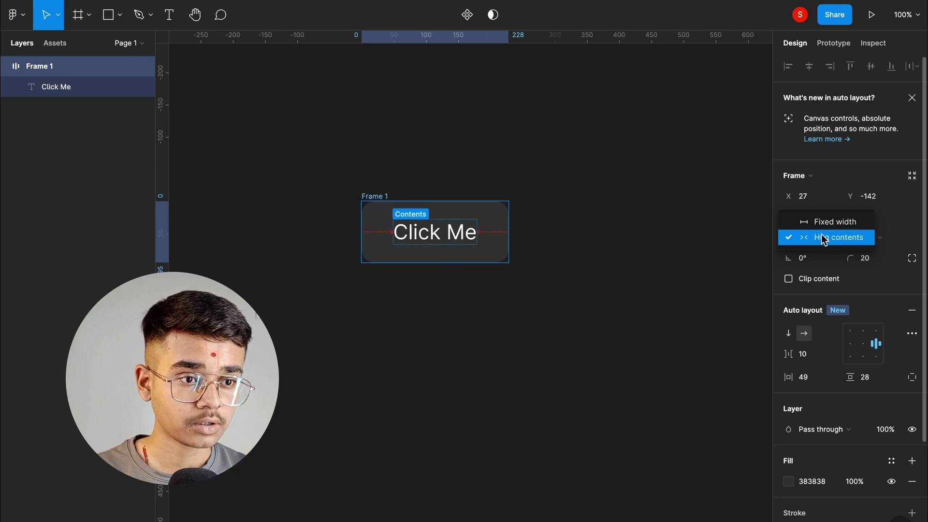
left_click(727, 218)
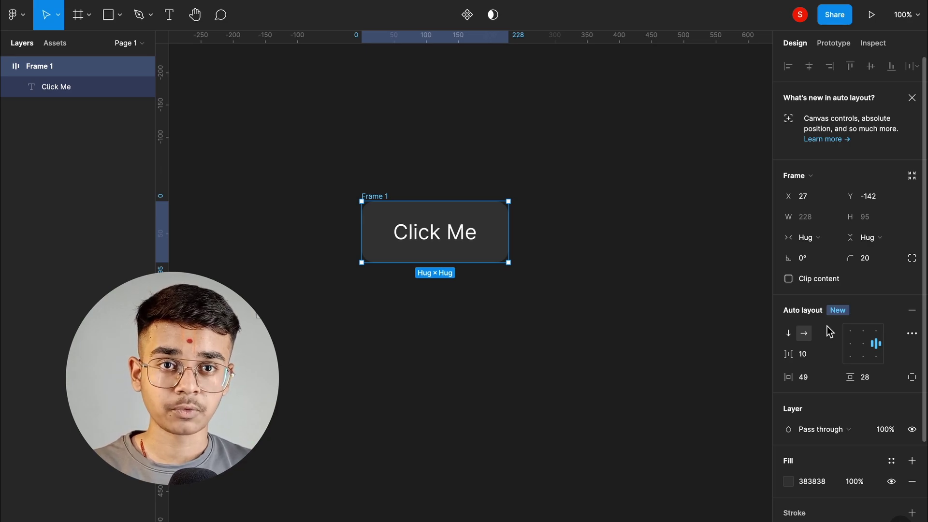
- Draw a red circle about 33 × 33 on the empty canvas below the button frame
left_click(450, 300)
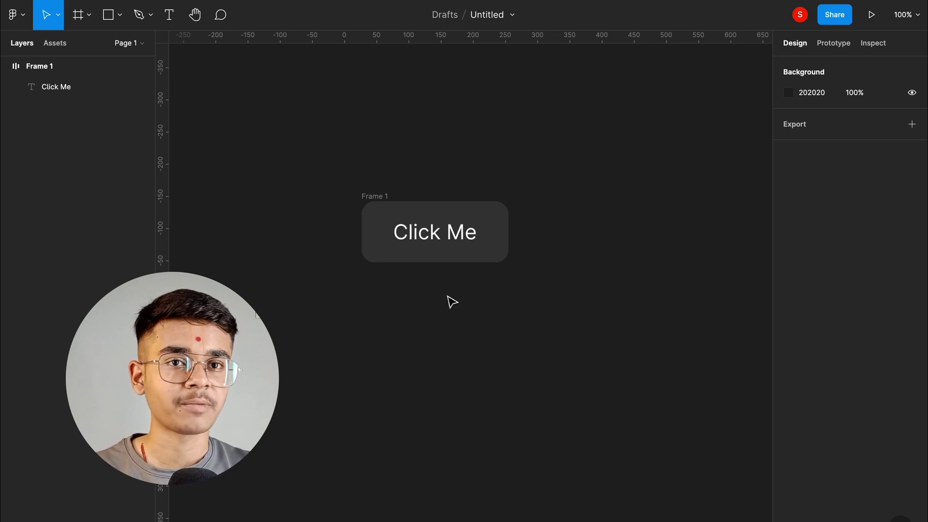
key("o")
left_click_drag(445, 295, 466, 316)
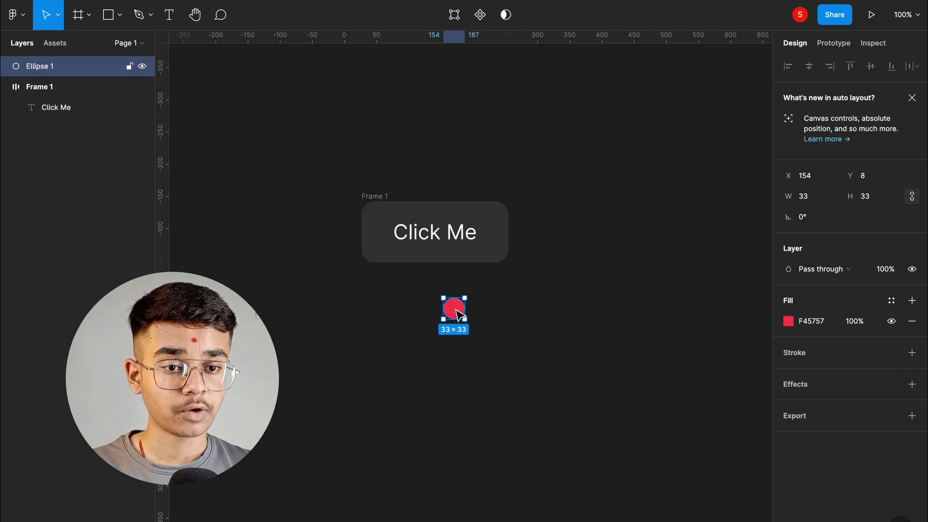
- Try placing the circle inside the auto layout frame, first before the "Click Me" text and again near the upper-right corner, undoing each placement
left_click_drag(458, 314, 406, 238)
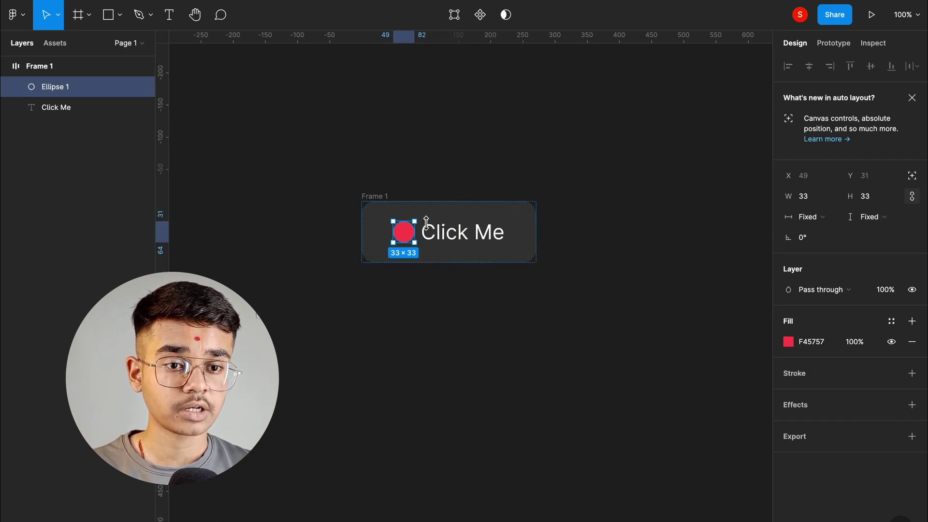
key("ctrl+z")
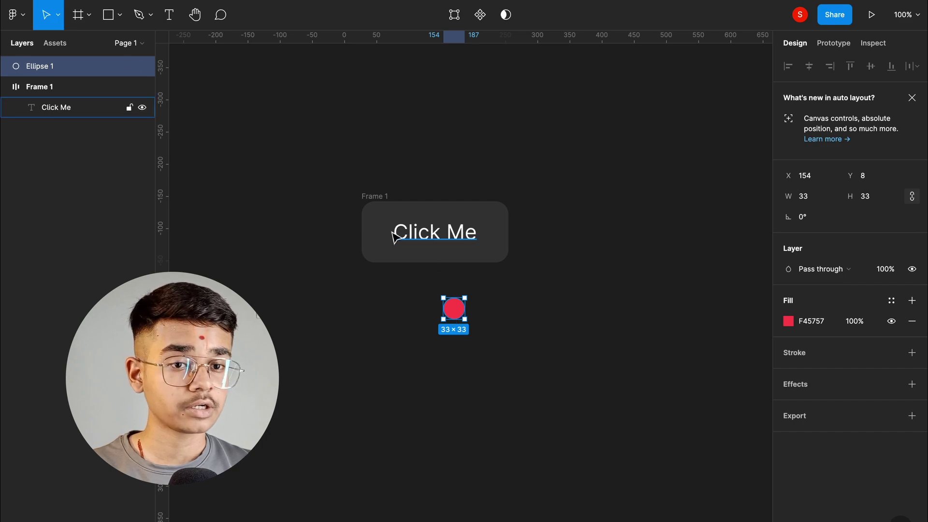
left_click_drag(453, 308, 505, 211)
key("ctrl+z")
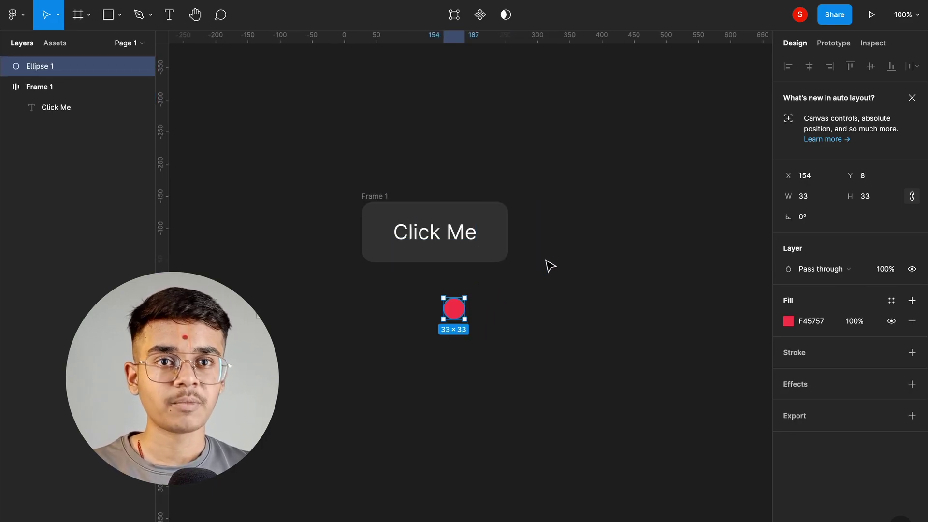
- Place the circle after the "Click Me" text in the auto layout frame and give it an absolute position
left_click_drag(455, 312, 495, 249)
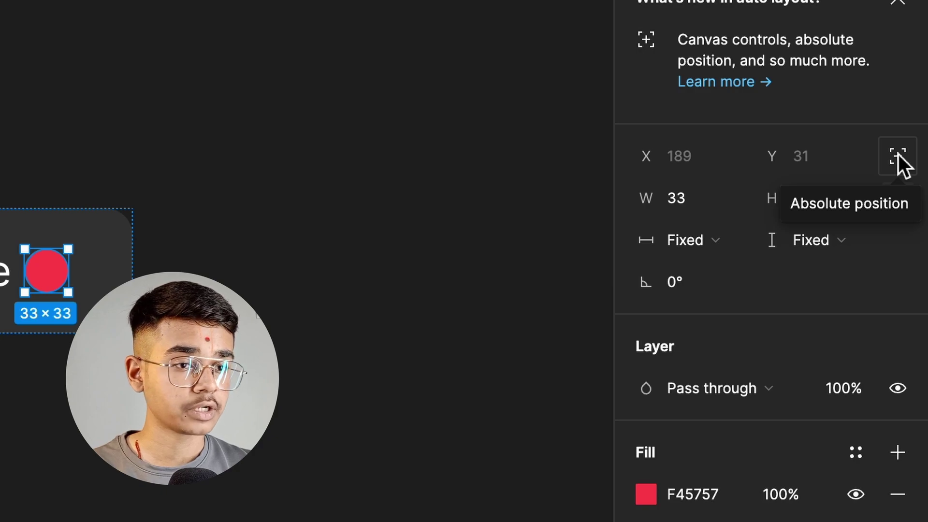
left_click(898, 154)
- Enlarge the circle to 42 × 42 and place it over the frame's upper-right corner at X 200, Y -14
left_click_drag(501, 240, 522, 195)
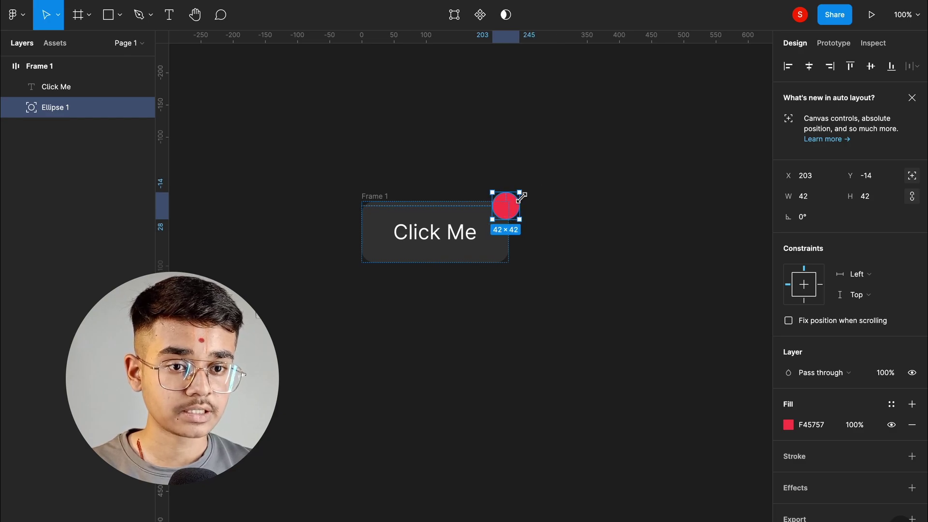
key("Left")
key("Left")
key("Left")
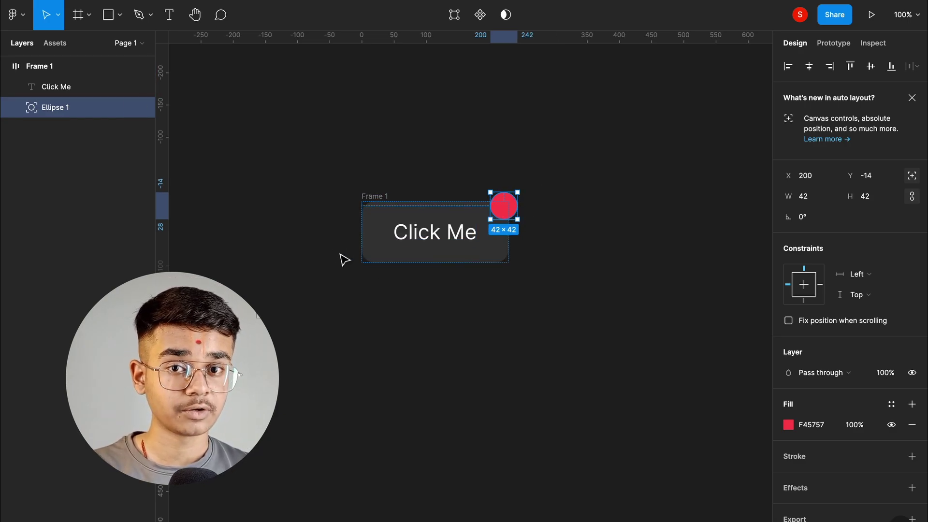
left_click(383, 314)
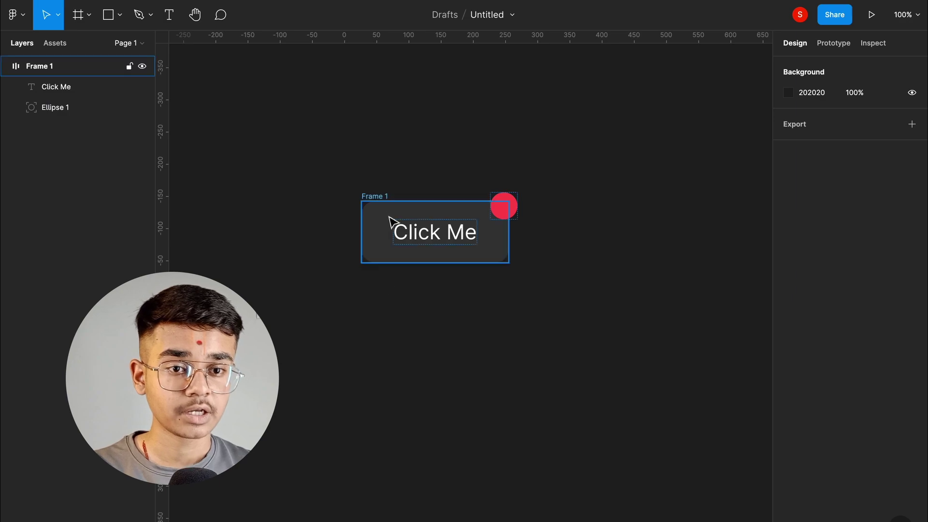
mouse_move(383, 207)
left_mouse_down()
mouse_move(305, 254)
mouse_move(460, 244)
mouse_move(385, 213)
left_mouse_up()
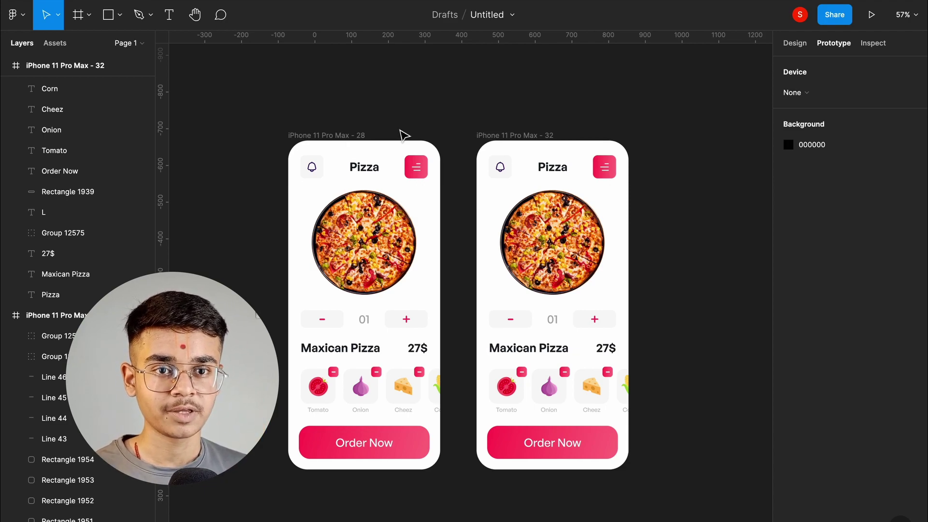
- Link the pizza image in the iPhone 11 Pro Max - 28 frame to the iPhone 11 Pro Max - 32 frame as an on-click navigation
left_click(368, 230)
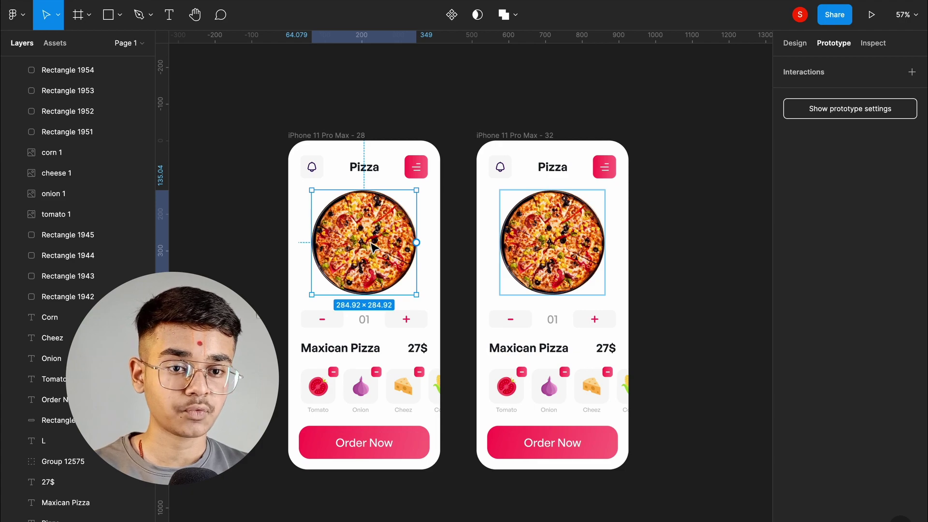
left_click_drag(416, 242, 504, 279)
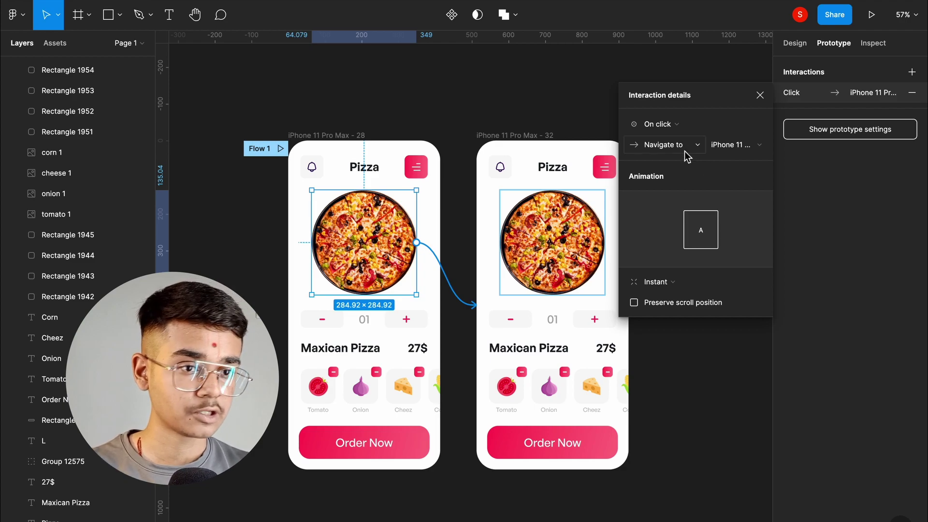
- Set the interaction's animation to Smart animate with a Custom spring curve
left_click(657, 285)
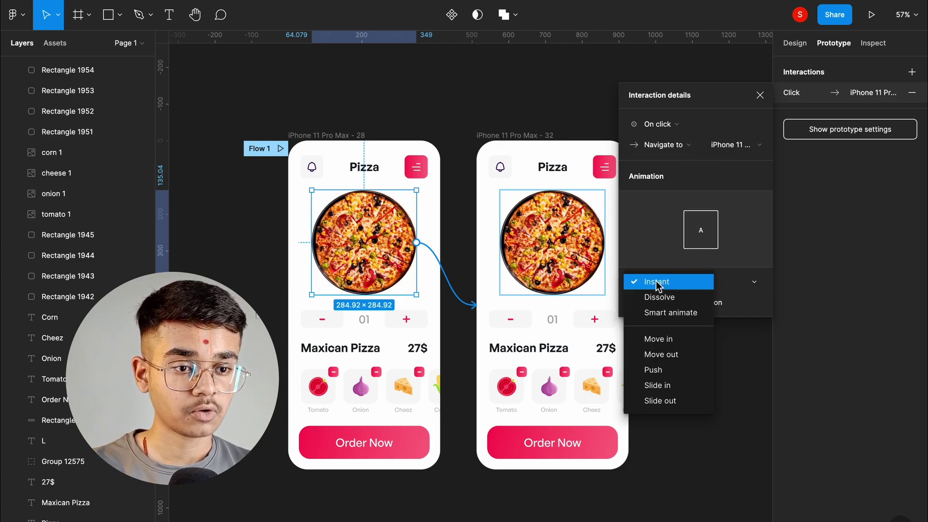
left_click(659, 314)
left_click(661, 304)
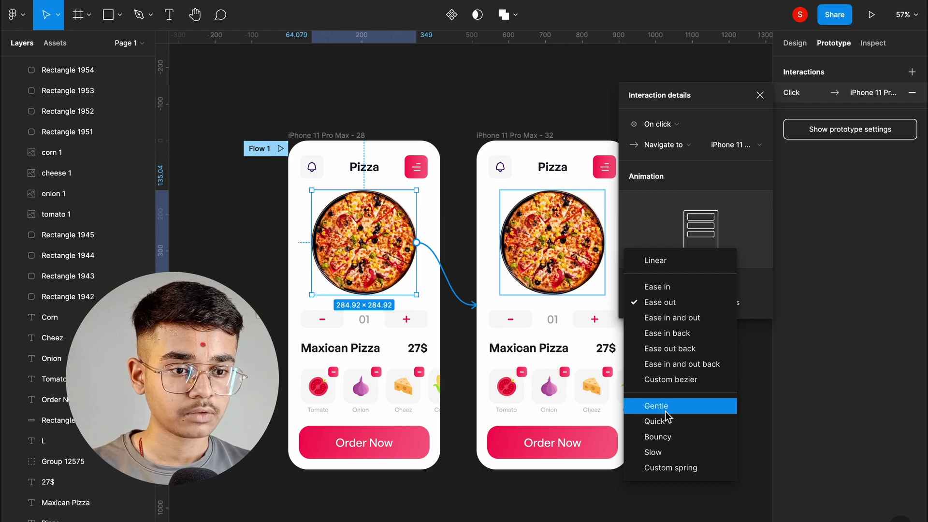
left_click(668, 473)
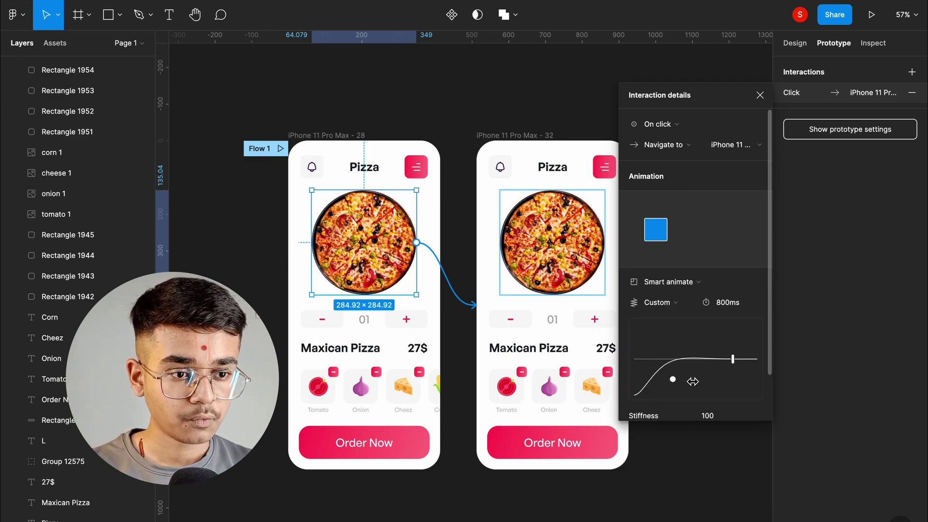
- Experiment with the custom spring's duration and bounce, up to a strongly oscillating curve of about 3715 ms
left_click_drag(735, 363, 698, 360)
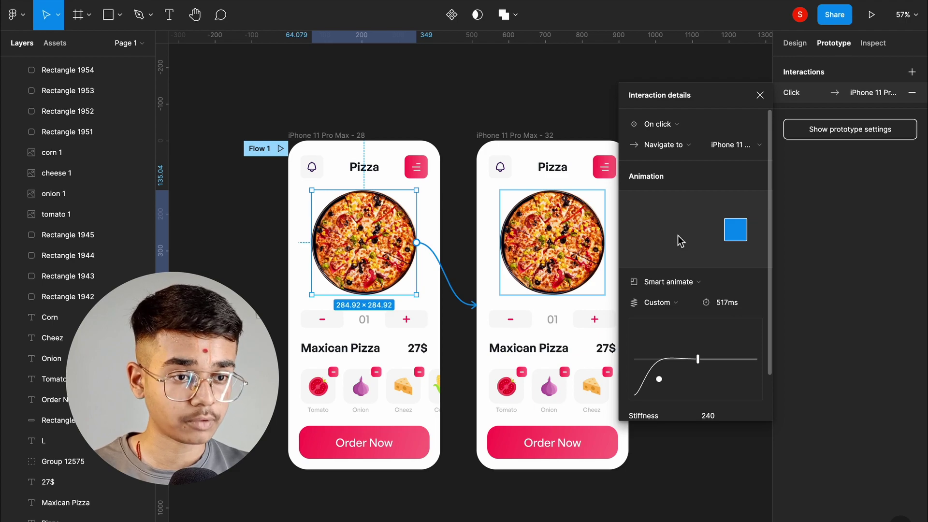
left_click_drag(659, 384, 658, 346)
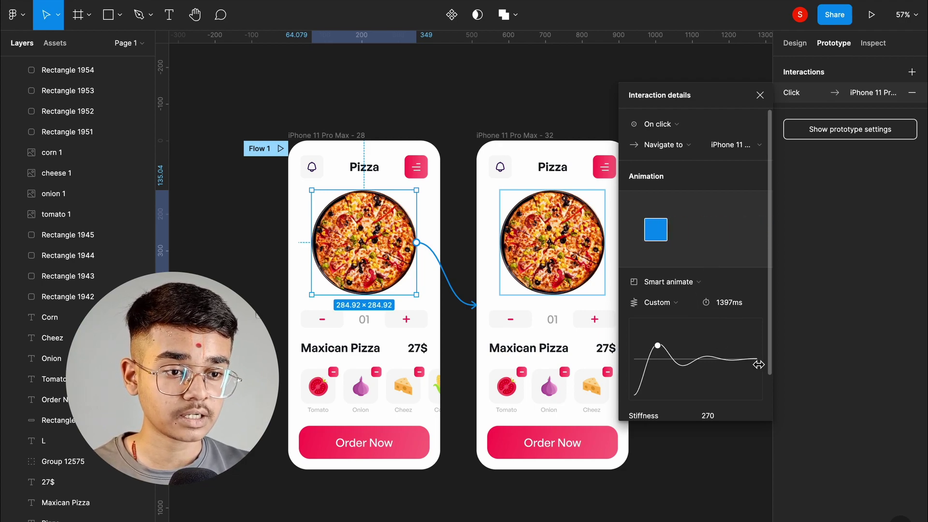
left_click_drag(747, 358, 683, 361)
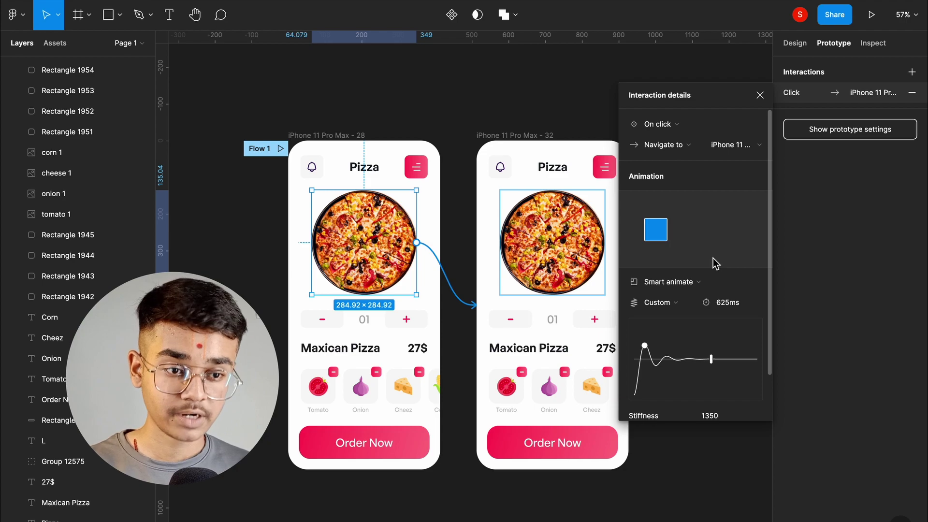
left_click_drag(645, 348, 633, 309)
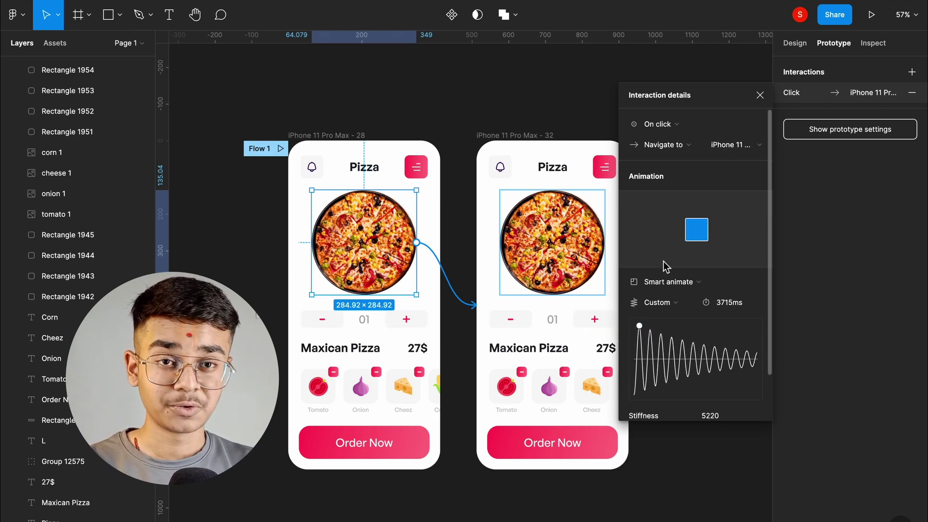
- Reduce the custom spring's bounce and adjust its curve to a duration of about 727 ms with a stiffness of 1350
left_click_drag(639, 326, 641, 344)
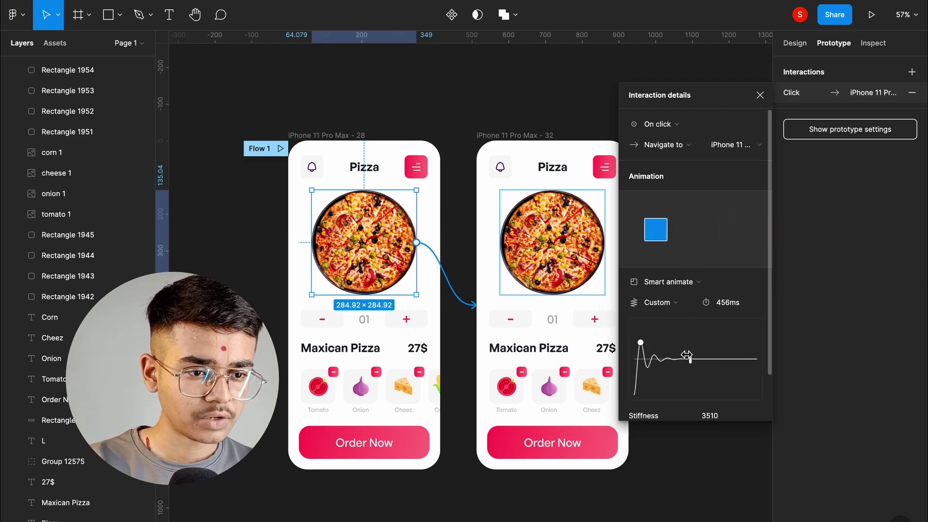
left_click_drag(690, 360, 712, 362)
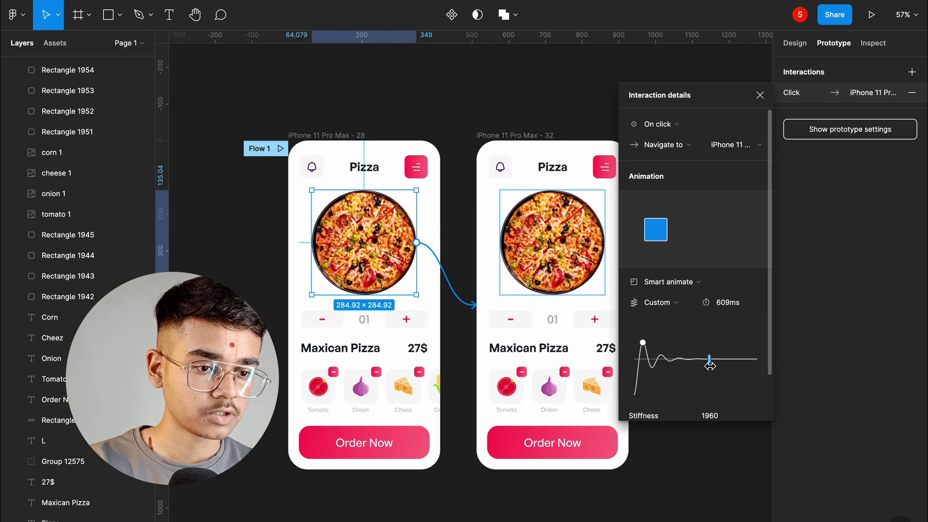
left_click_drag(646, 345, 723, 359)
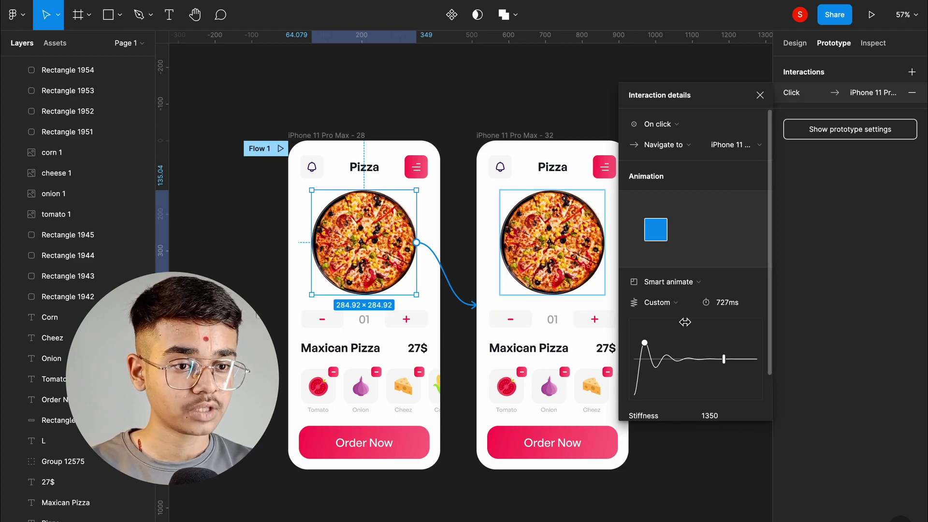
- Rotate the pizza image in the iPhone 11 Pro Max - 32 frame counterclockwise and enlarge it to about 324 × 324
left_click(760, 95)
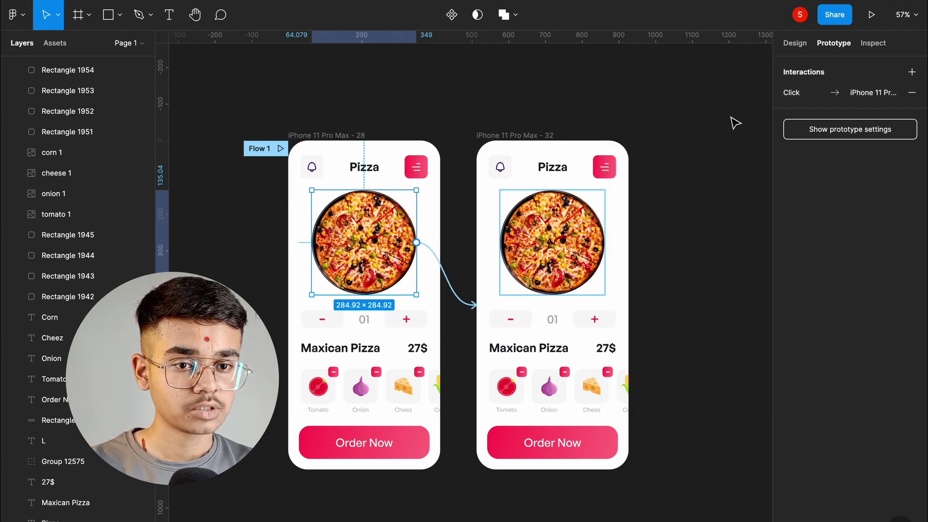
left_click(580, 261)
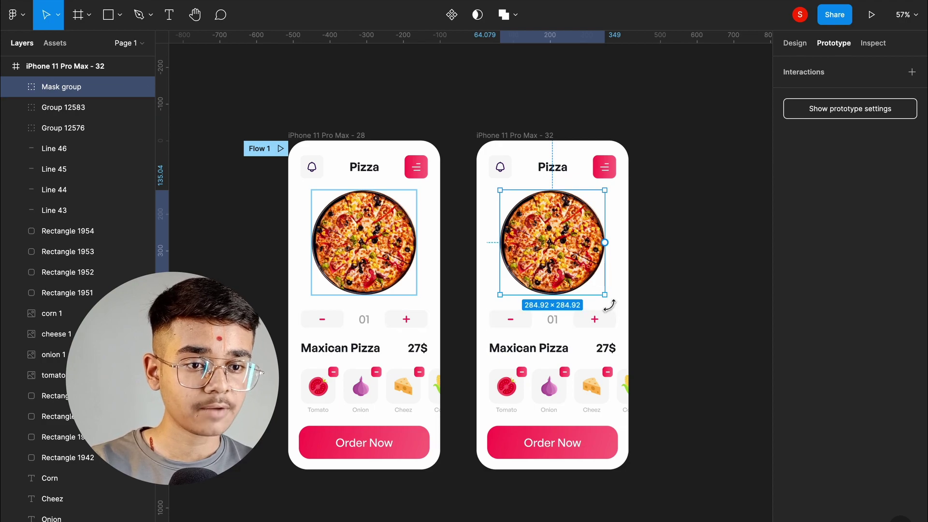
left_click_drag(608, 300, 645, 244)
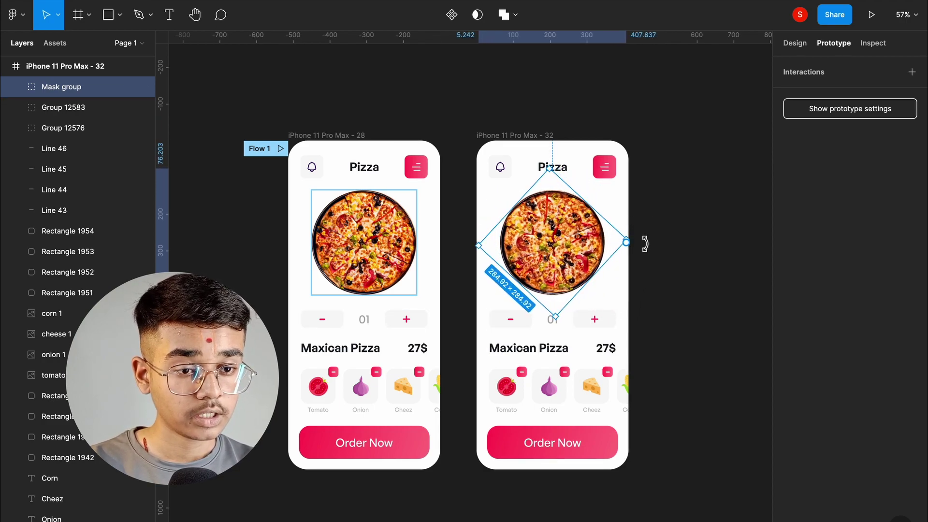
left_click_drag(556, 317, 559, 327)
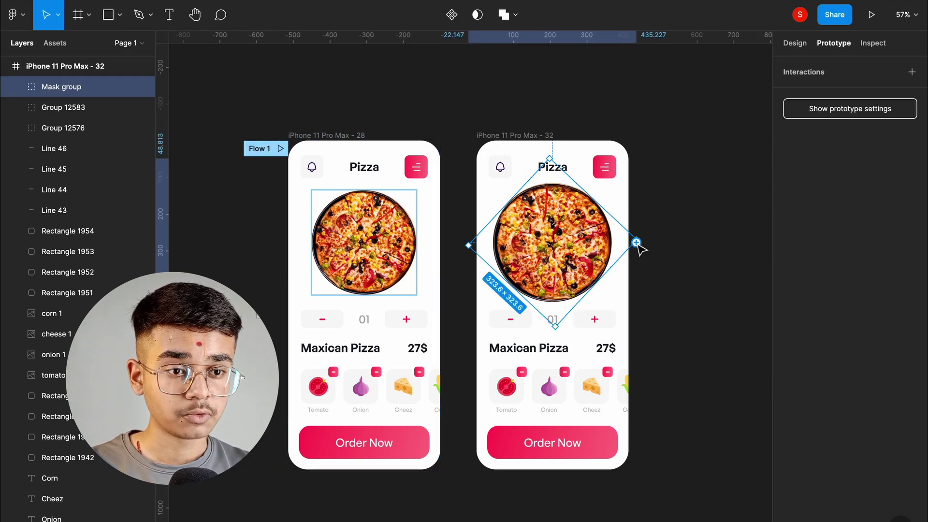
- Link the enlarged pizza back to the iPhone 11 Pro Max - 28 frame and play the pizza animation in the prototype preview
left_click_drag(636, 243, 420, 329)
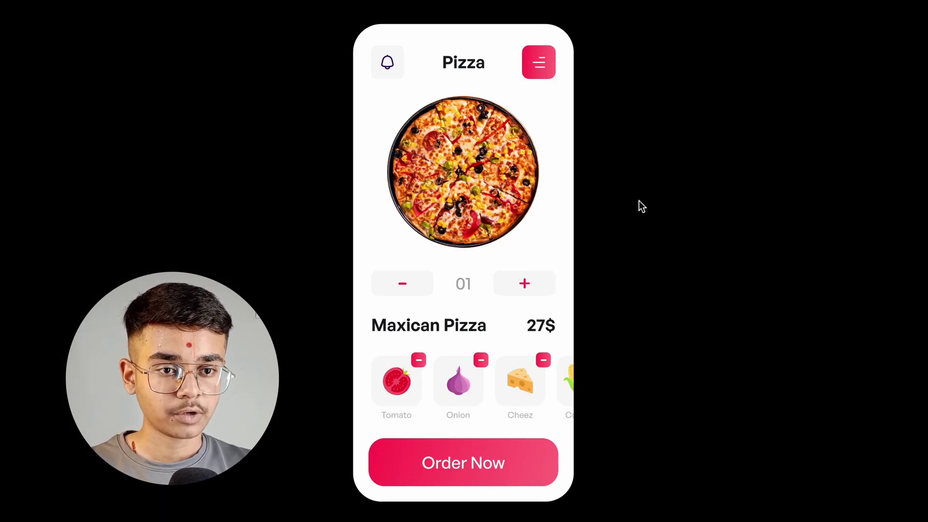
left_click(510, 197)
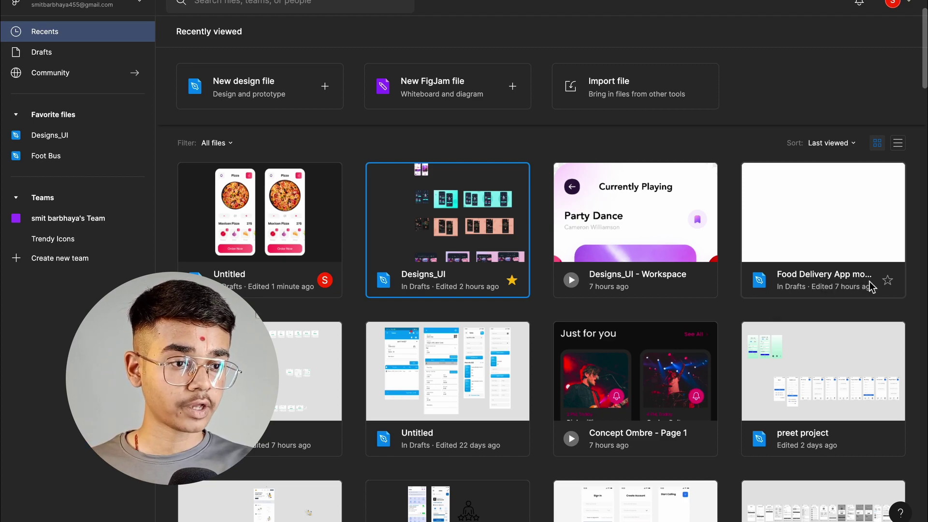
- Add the Food Delivery App mobile design file from the recently viewed files to the favorite files
left_click(888, 280)
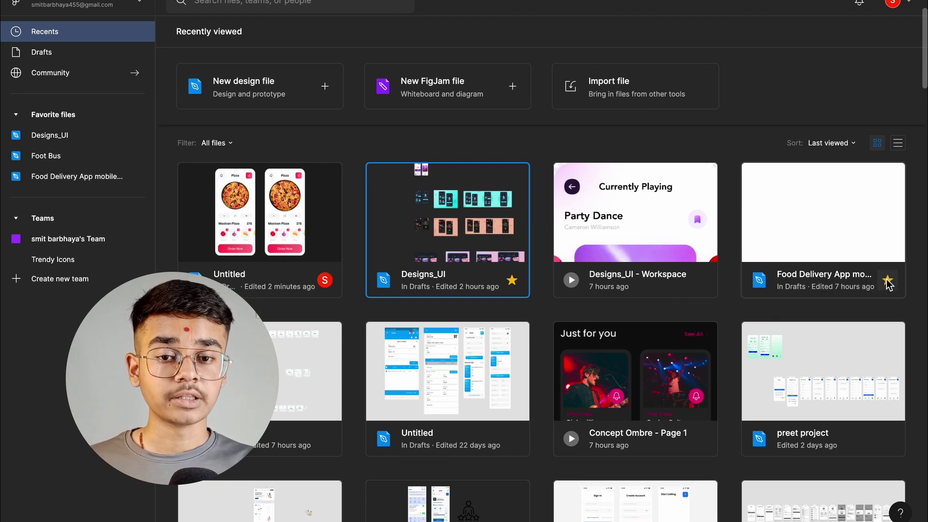